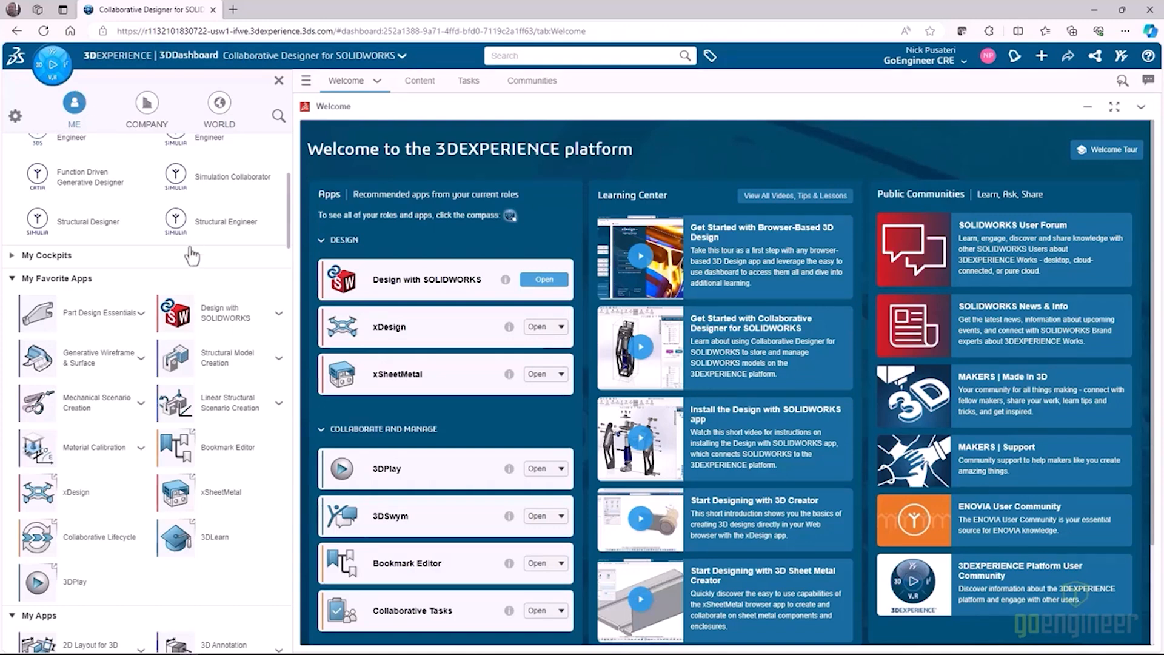
key("ctrl")
key("ctrl")
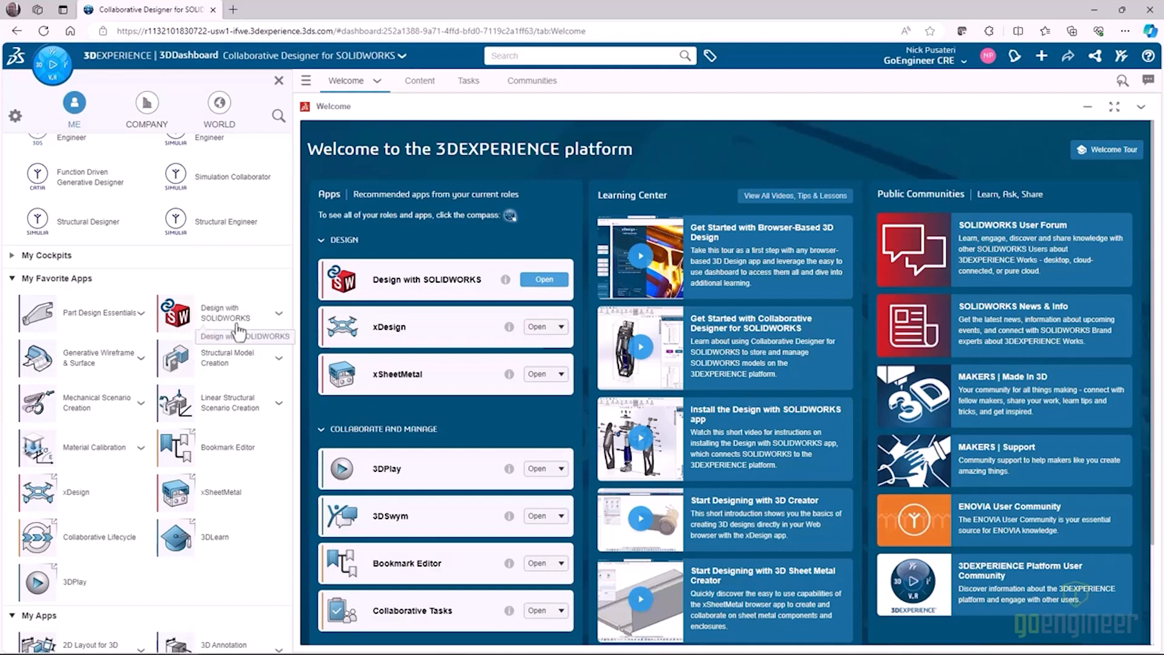
Switch to SOLIDWORKS and save Webinar_SWX_Model_v0 to 3DEXPERIENCE with options, assigning it to the Sim Webinar bookmark.
left_click(1099, 11)
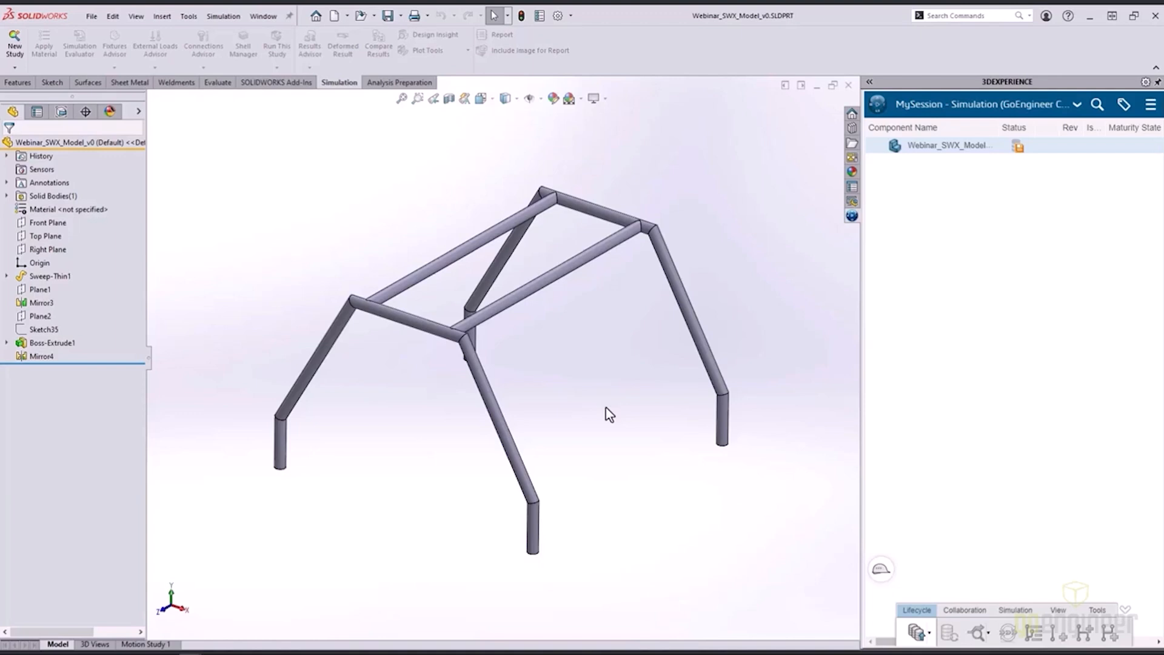
right_click(944, 151)
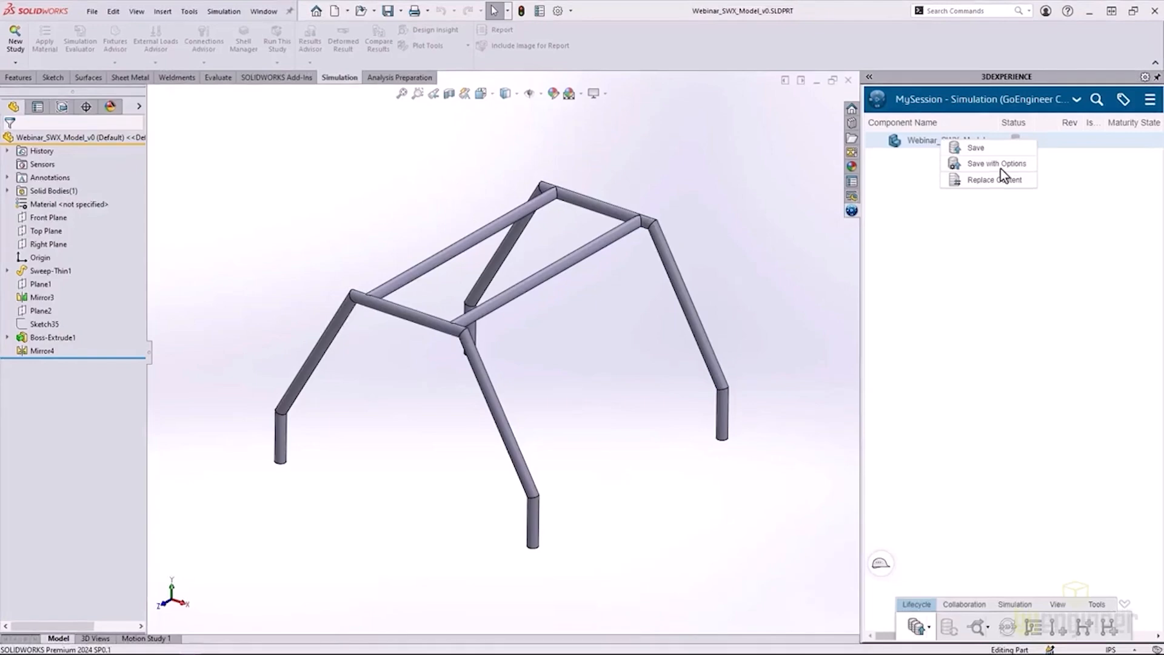
left_click(1001, 172)
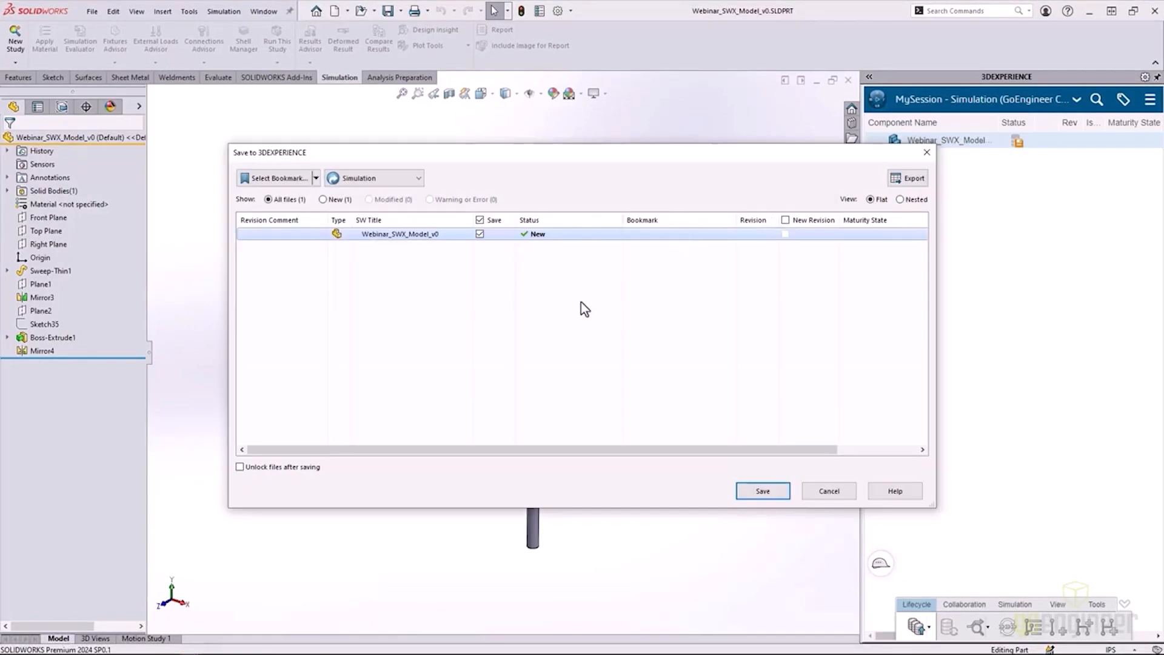
left_click(316, 178)
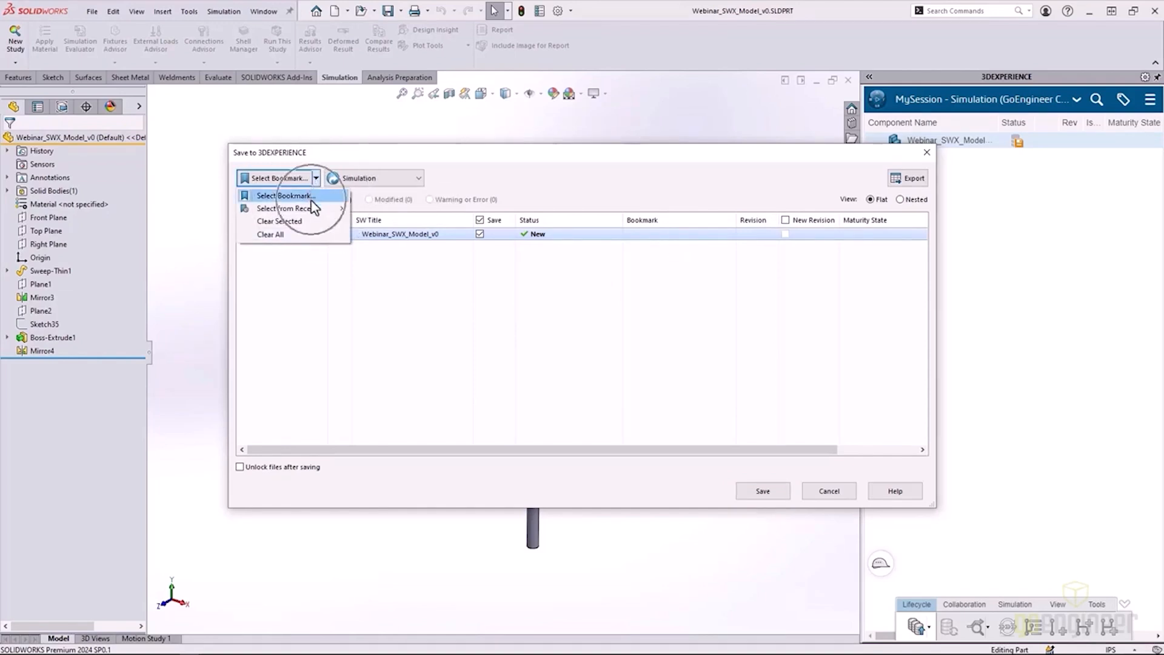
left_click(311, 196)
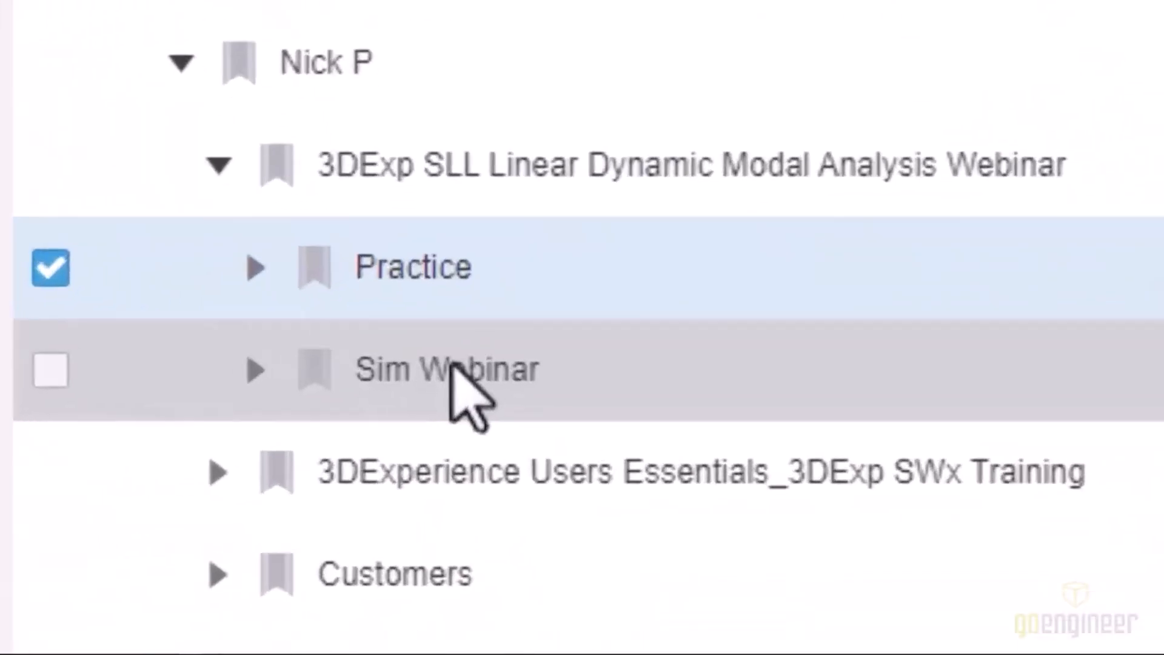
left_click(452, 365)
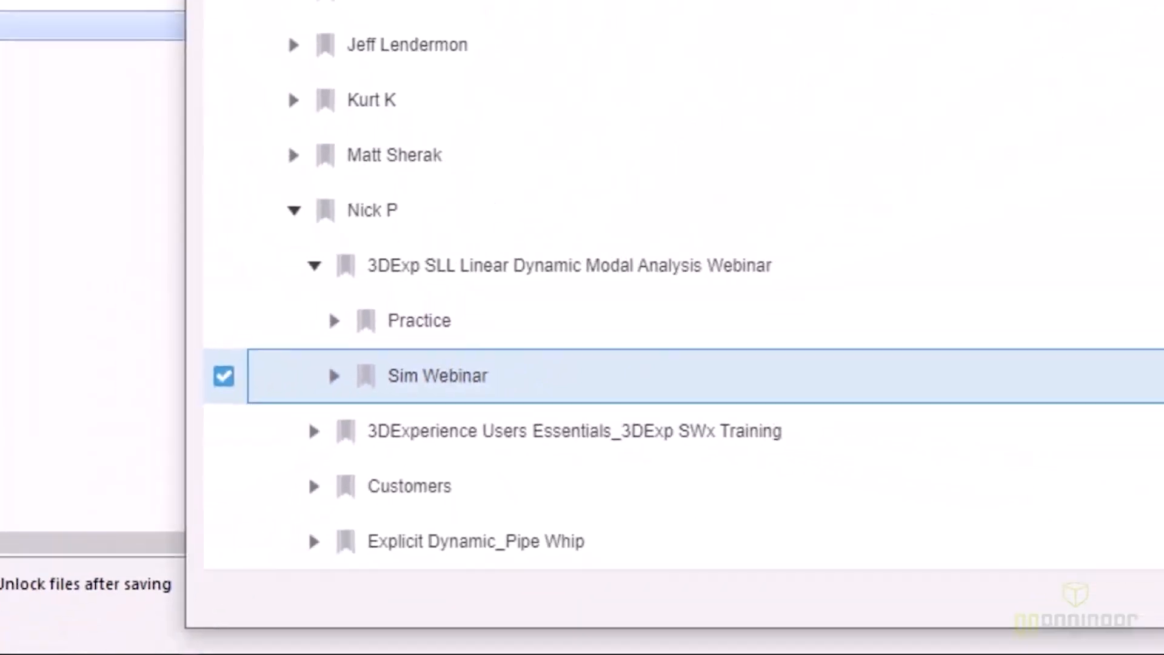
left_click(1024, 515)
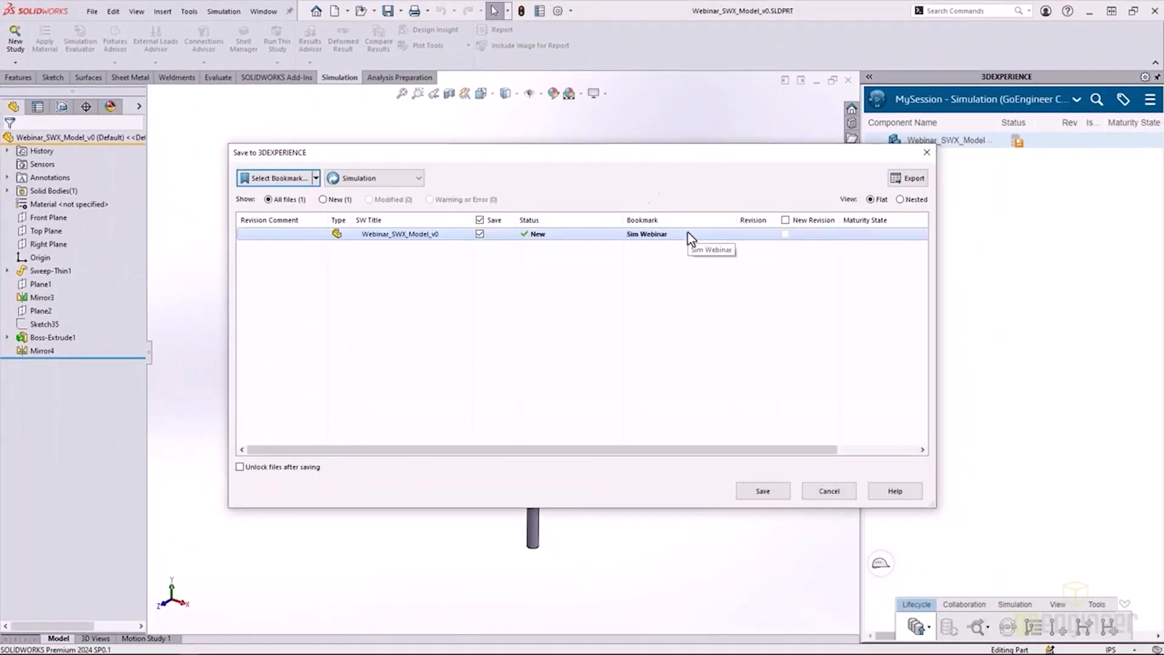
left_click(762, 494)
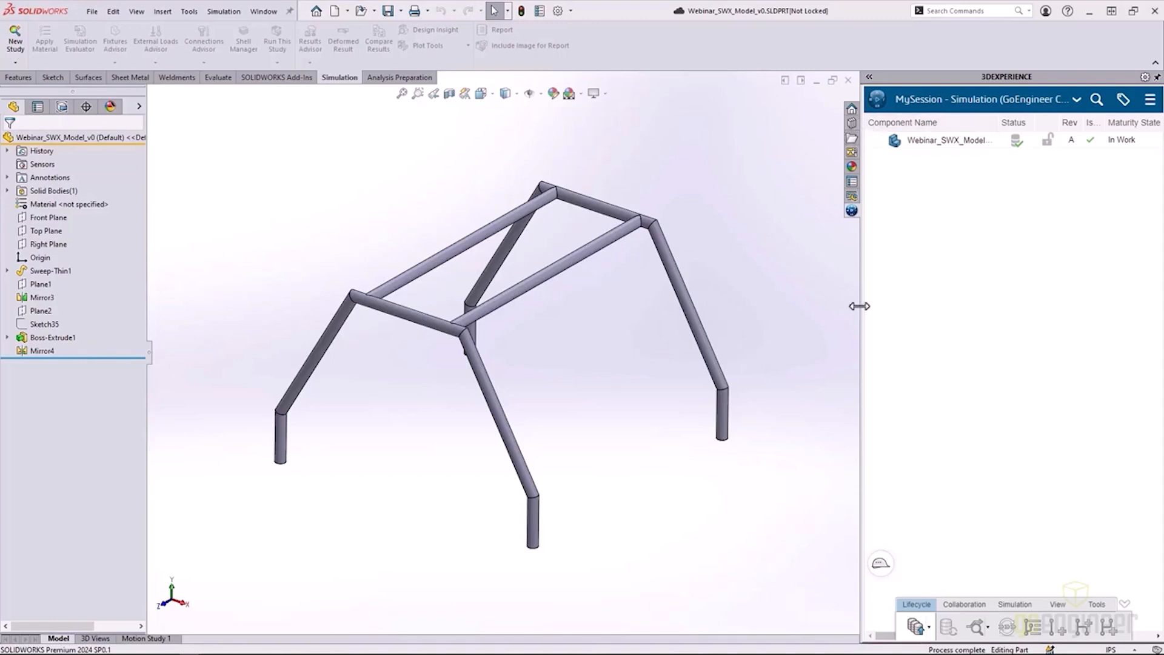
Widen the 3DEXPERIENCE pane and its Is Last Revision column to check the saved part's status.
left_click_drag(859, 307, 745, 295)
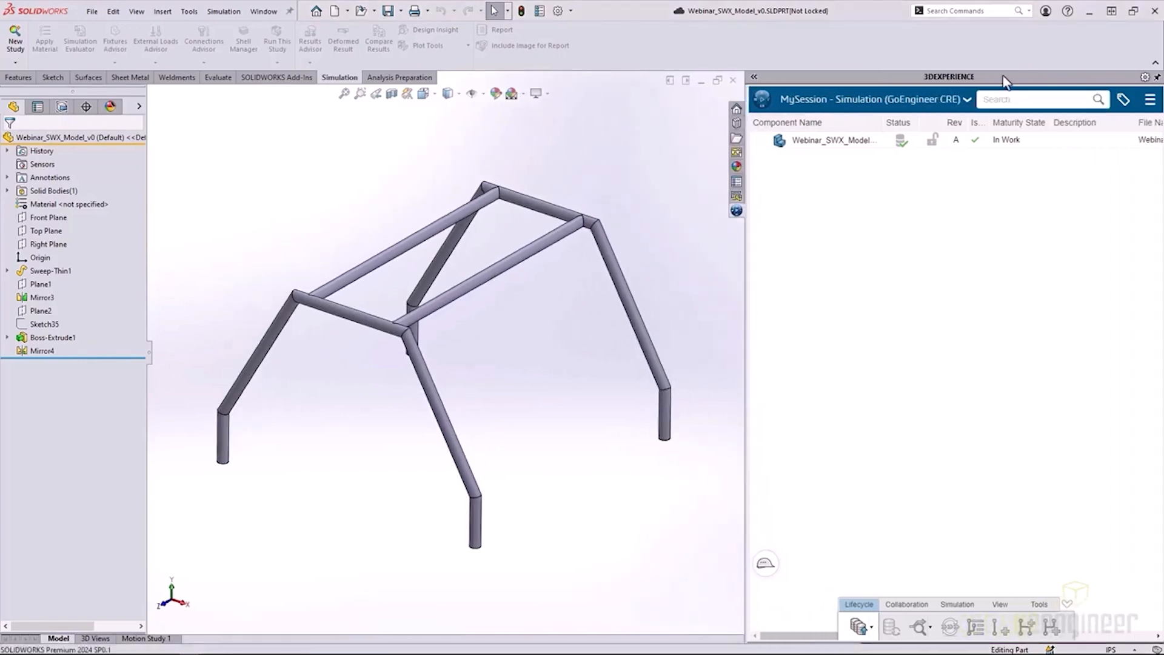
mouse_move(988, 122)
left_mouse_down()
mouse_move(1025, 122)
mouse_move(992, 122)
left_mouse_up()
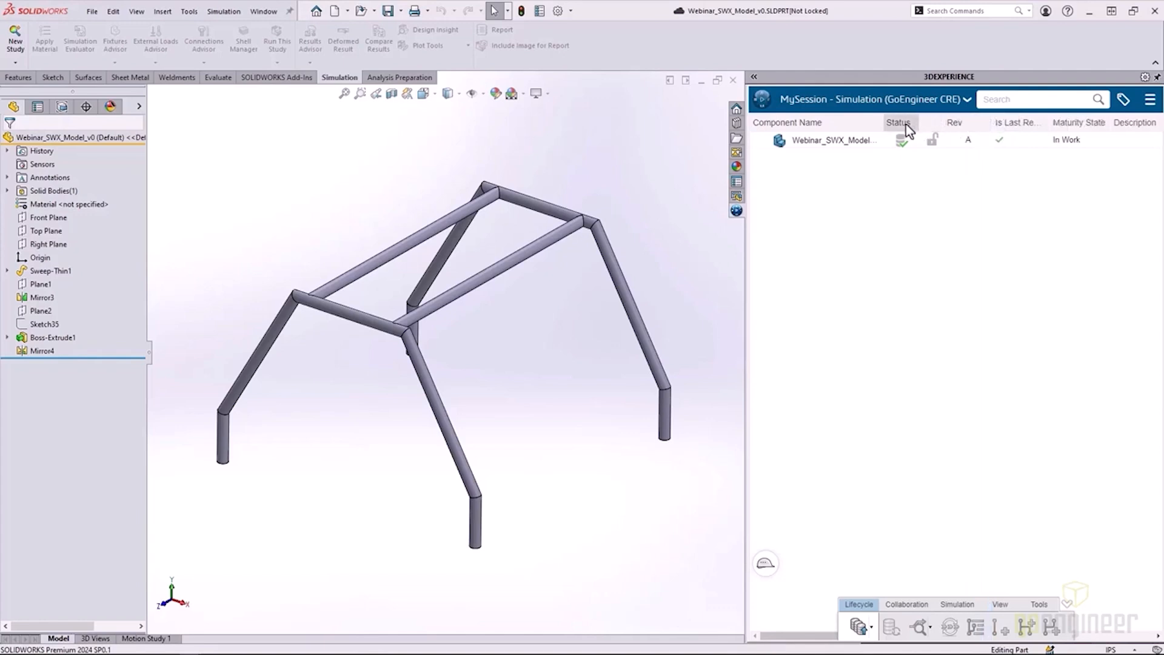
left_click(902, 145)
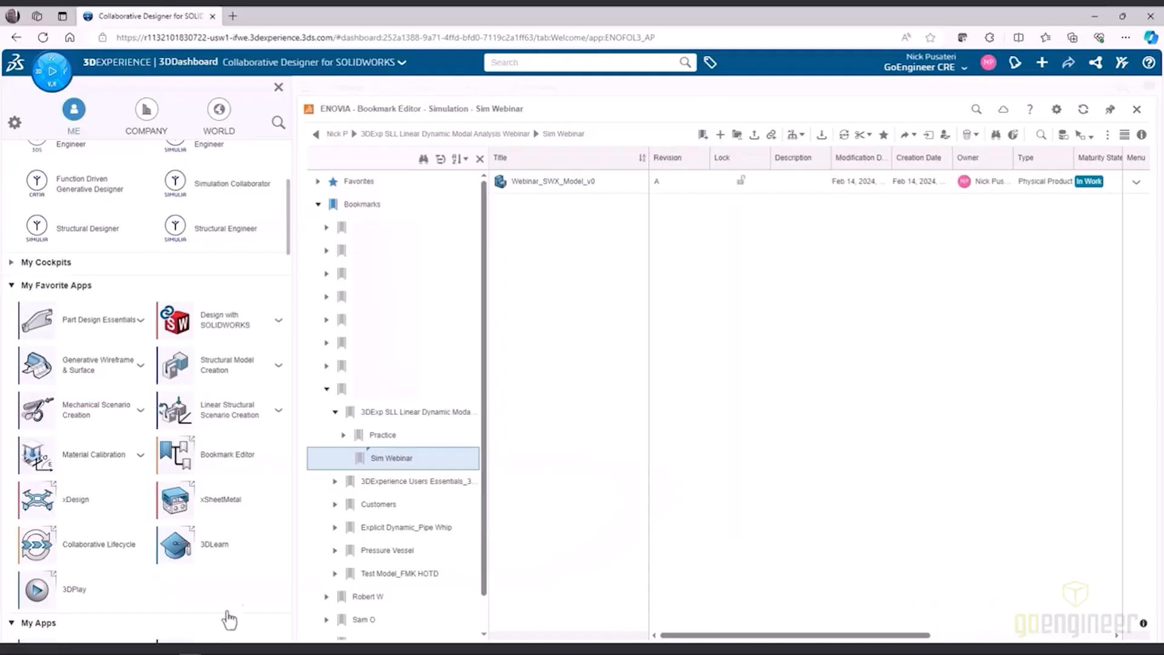
In the dashboard's Bookmark Editor, select Webinar_SWX_Model_v0 under Sim Webinar and launch Structural Model Creation.
left_click(409, 466)
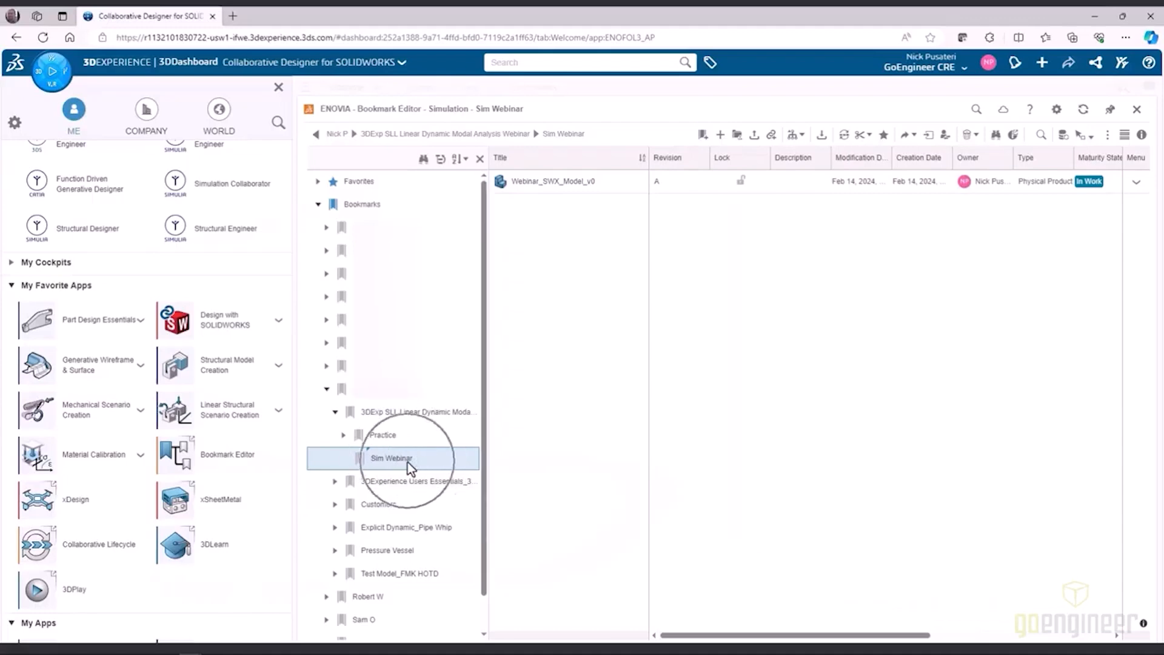
left_click(574, 183)
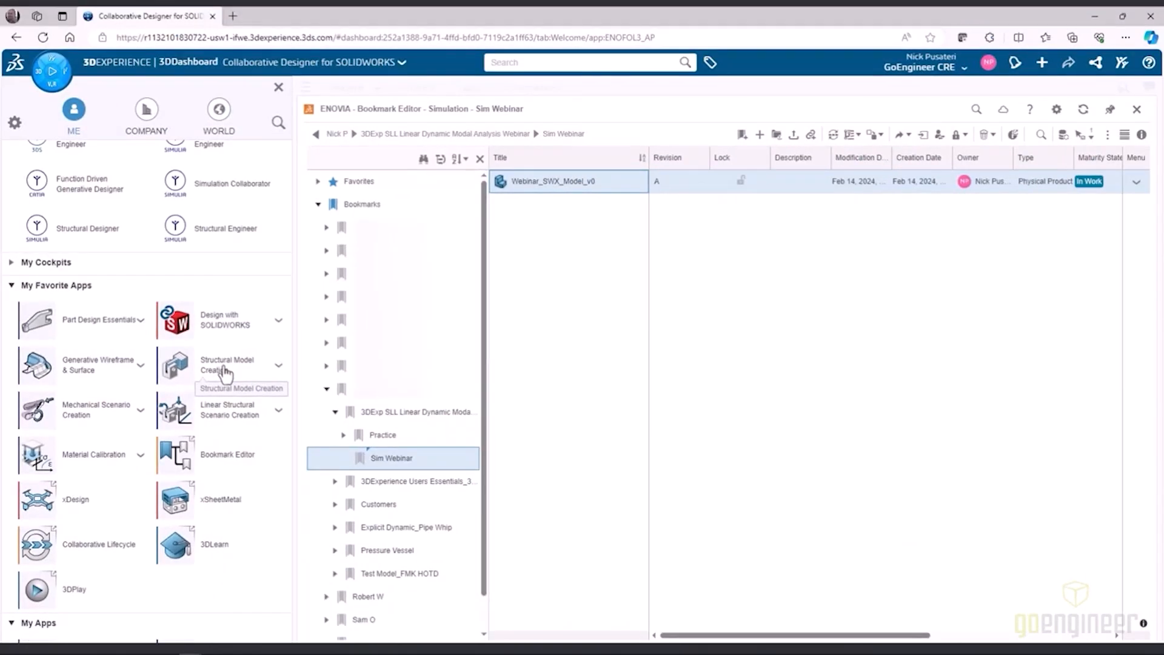
left_click(226, 371)
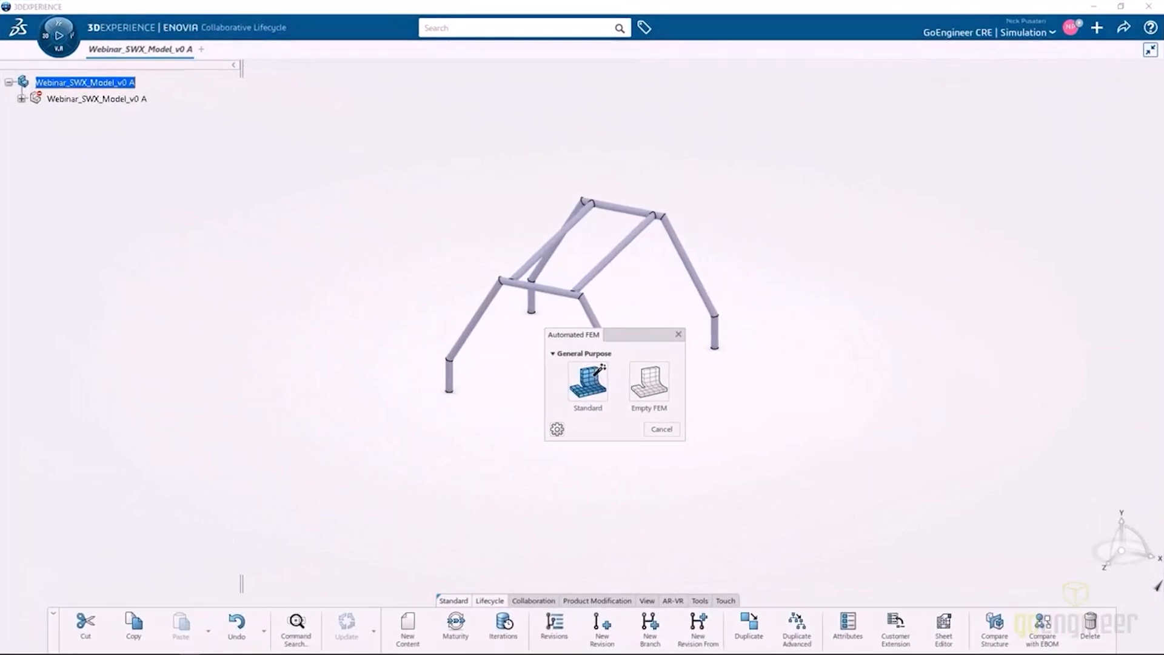
Create a finite element model of the part with the Empty FEM option and bring up the mesh commands.
left_click(600, 397)
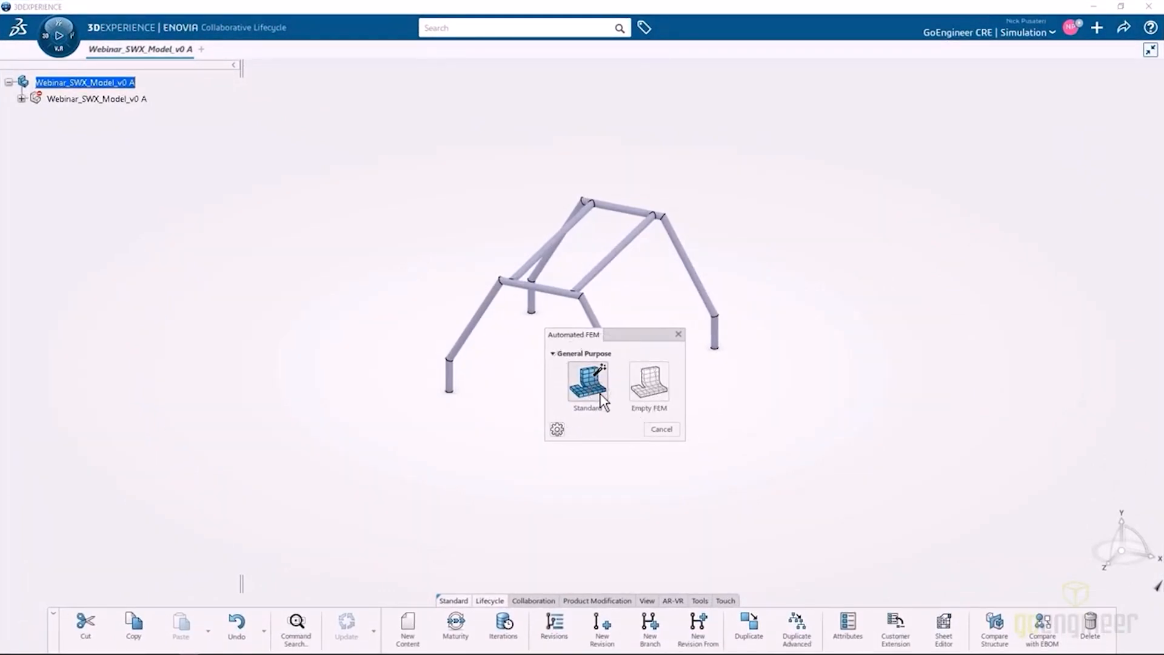
left_click(666, 399)
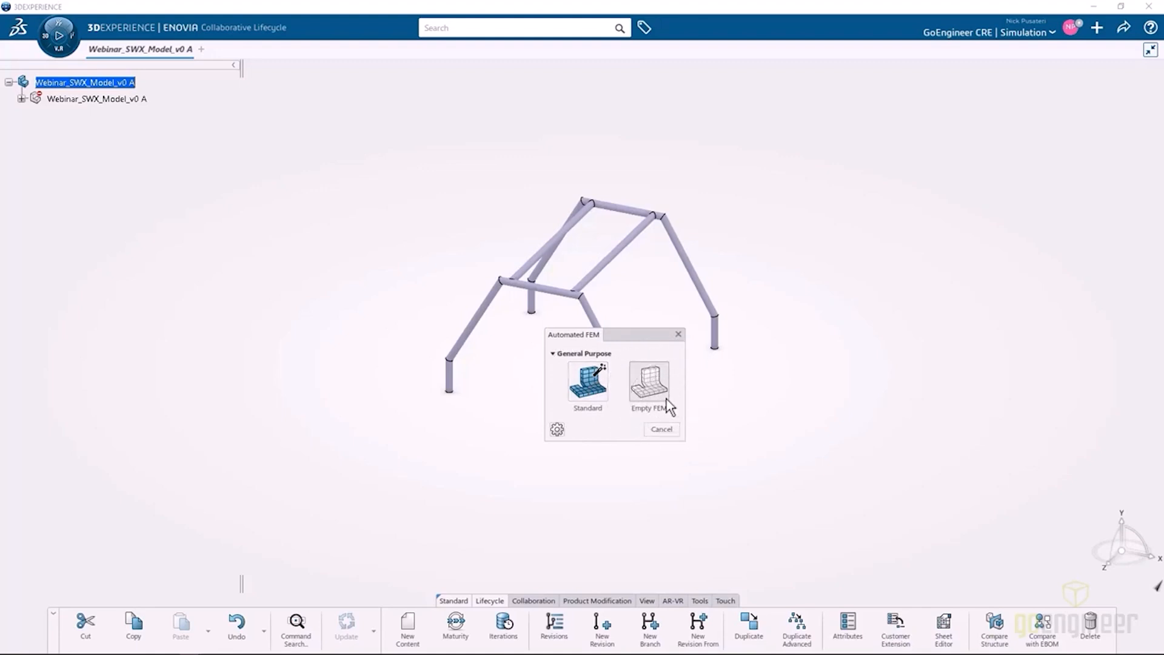
left_click(669, 405)
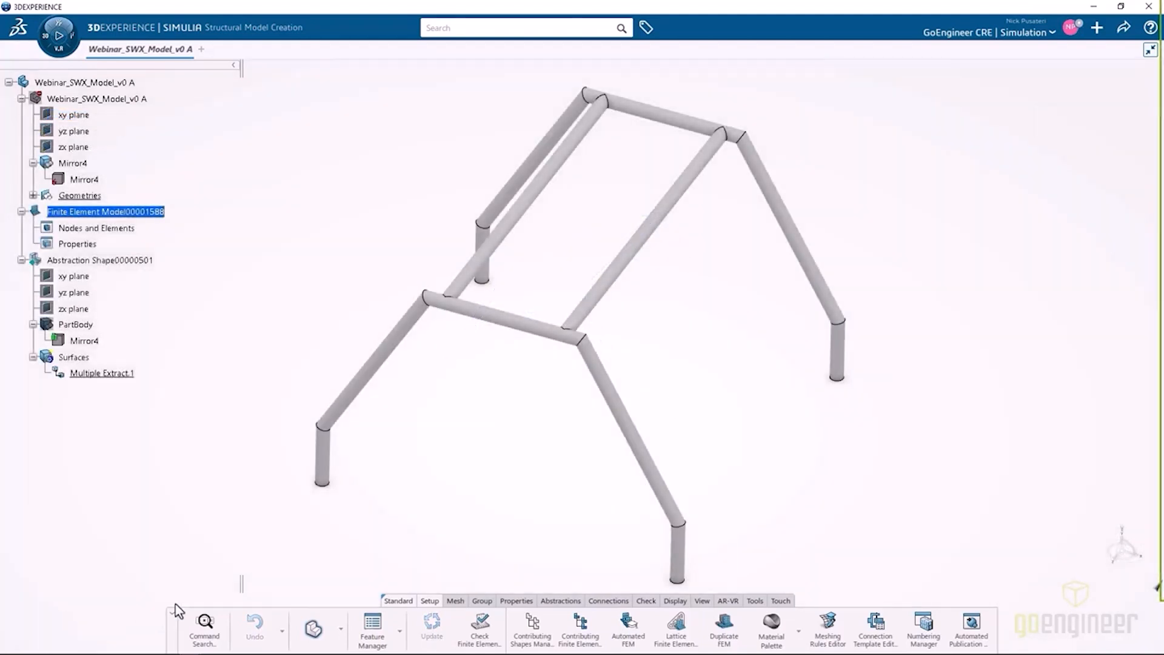
left_click(457, 600)
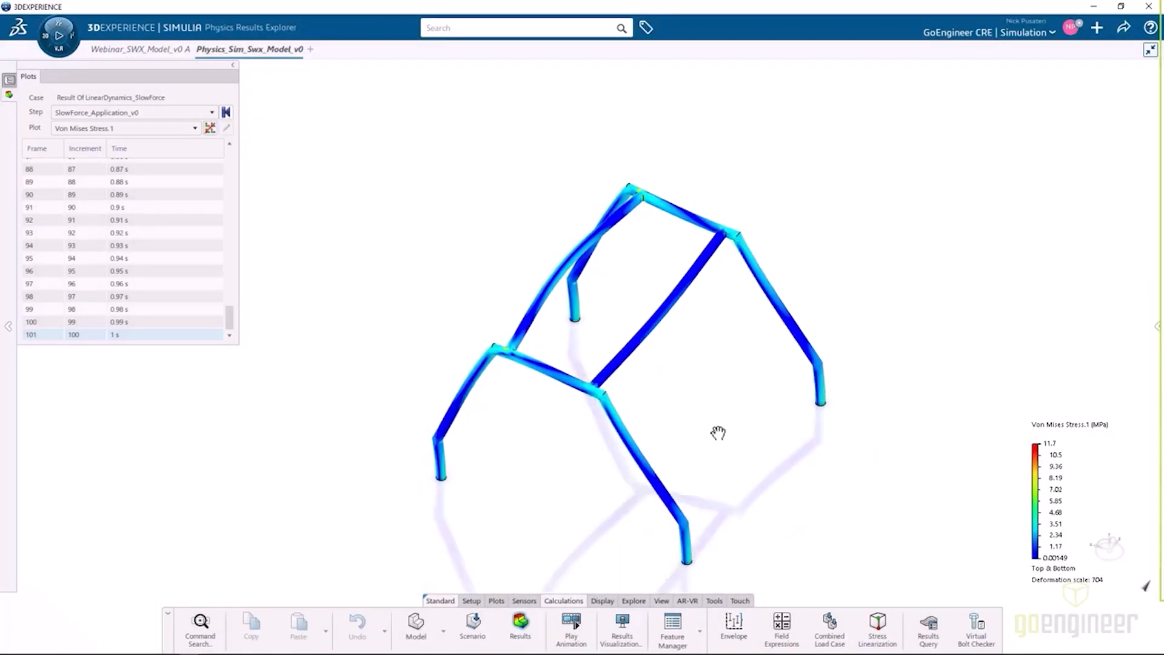
Move the Von Mises stress legend closer to the frame model and enlarge its text and color scale.
middle_click_drag(718, 432, 688, 395)
scroll(667, 409, "up", 2)
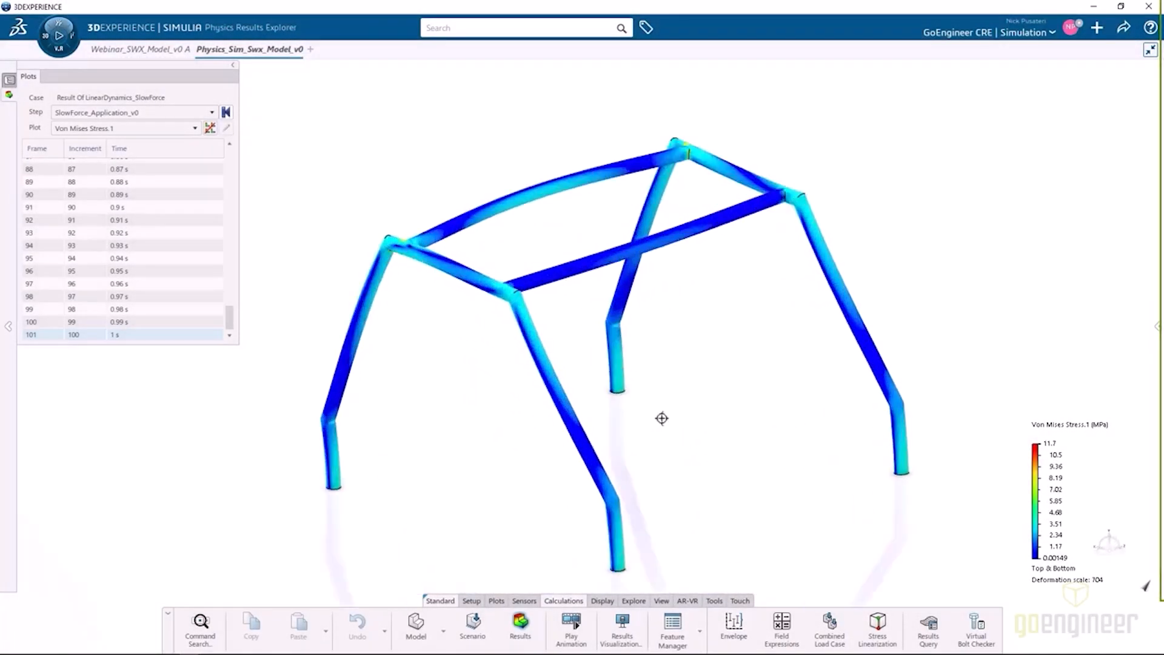
left_click(1060, 477)
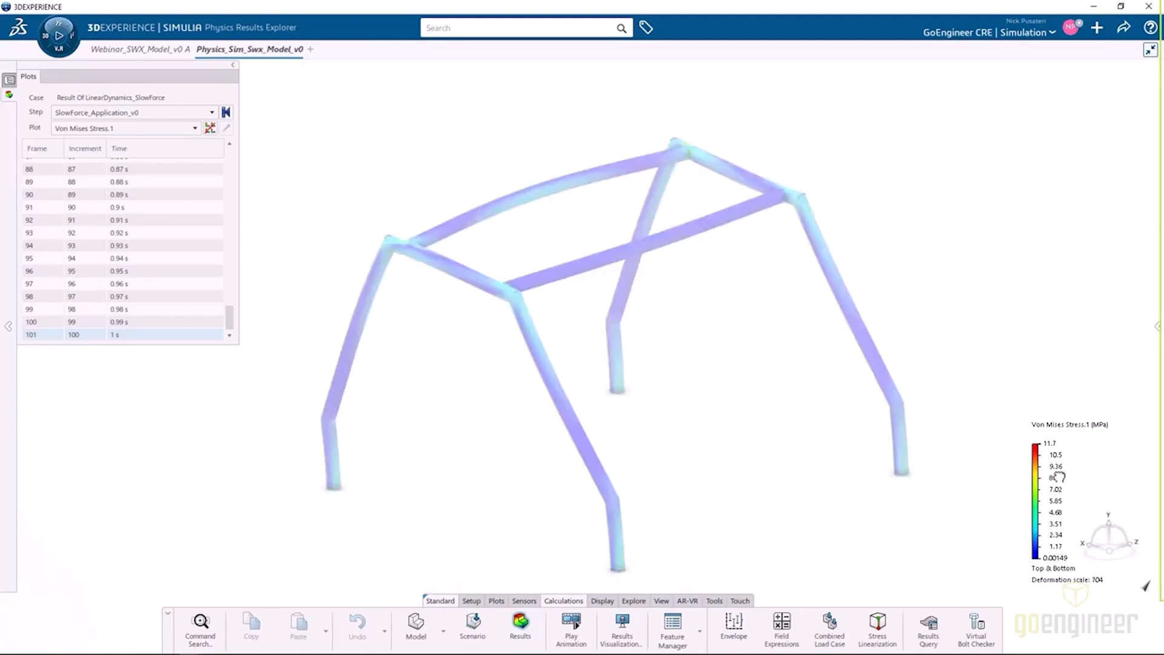
left_click_drag(1068, 480, 996, 353)
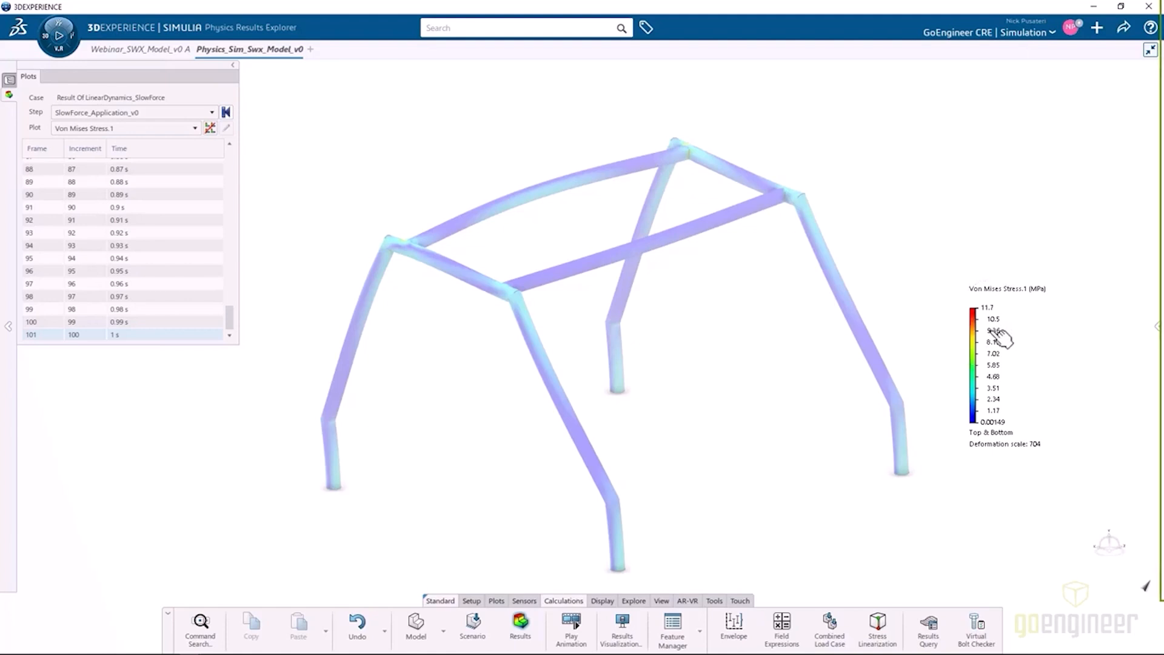
scroll(988, 328, "up", 5)
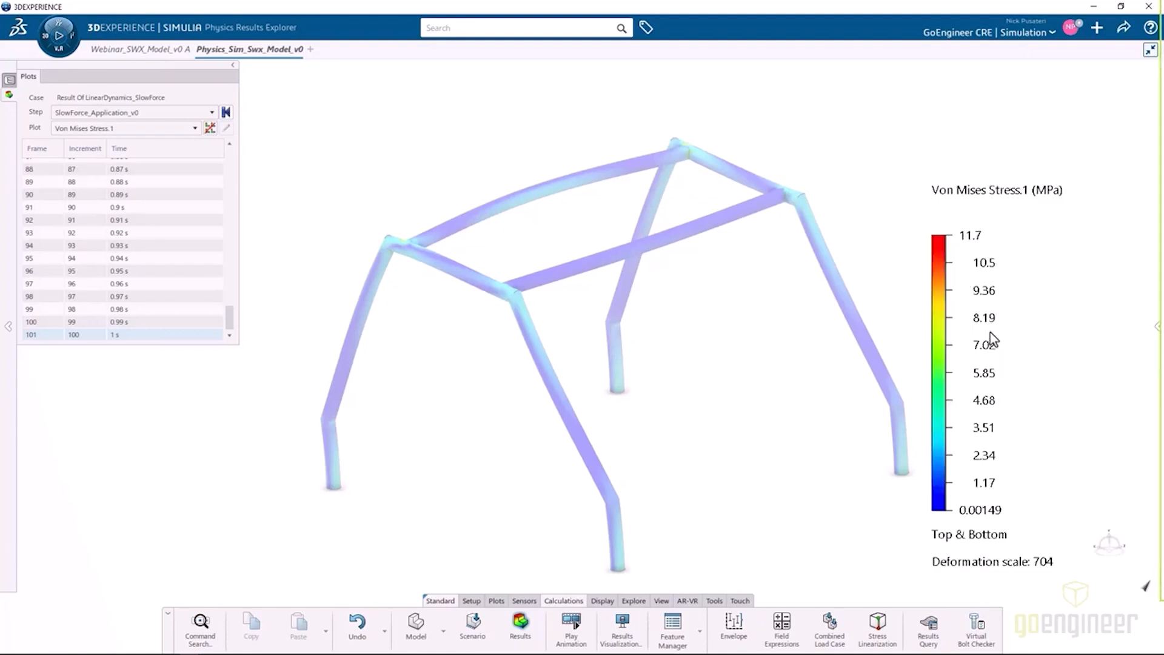
scroll(990, 332, "down", 1)
scroll(1007, 343, "down", 2)
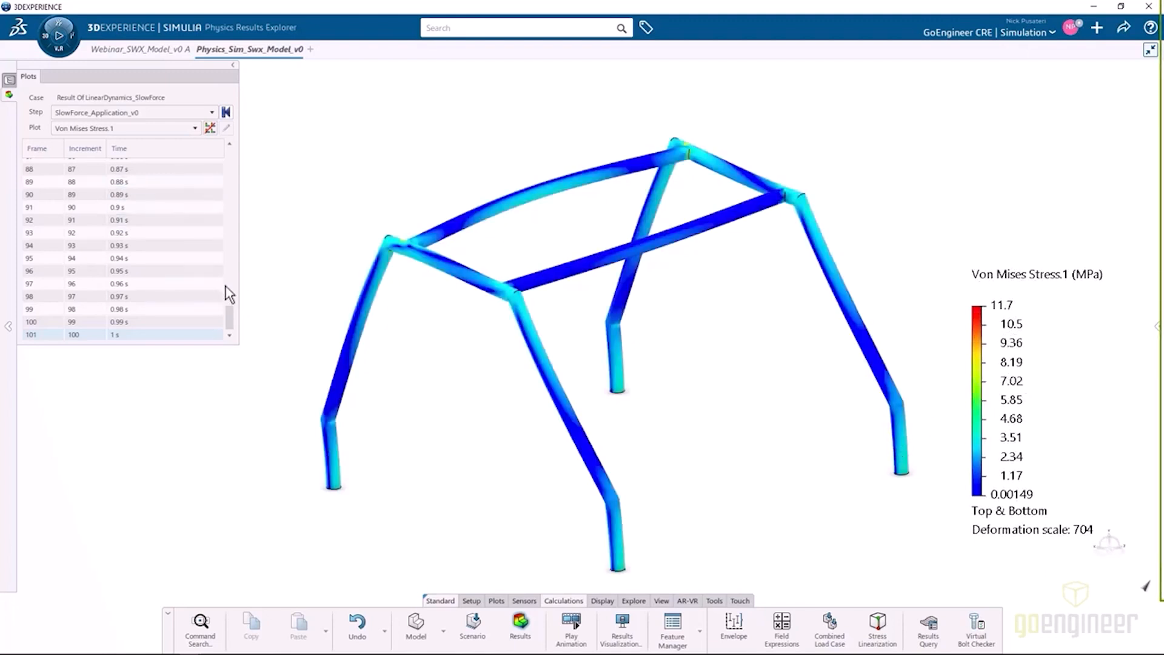
Examine the Von Mises stress plot frame by frame from 0 s to 0.1 s.
left_click_drag(229, 314, 231, 145)
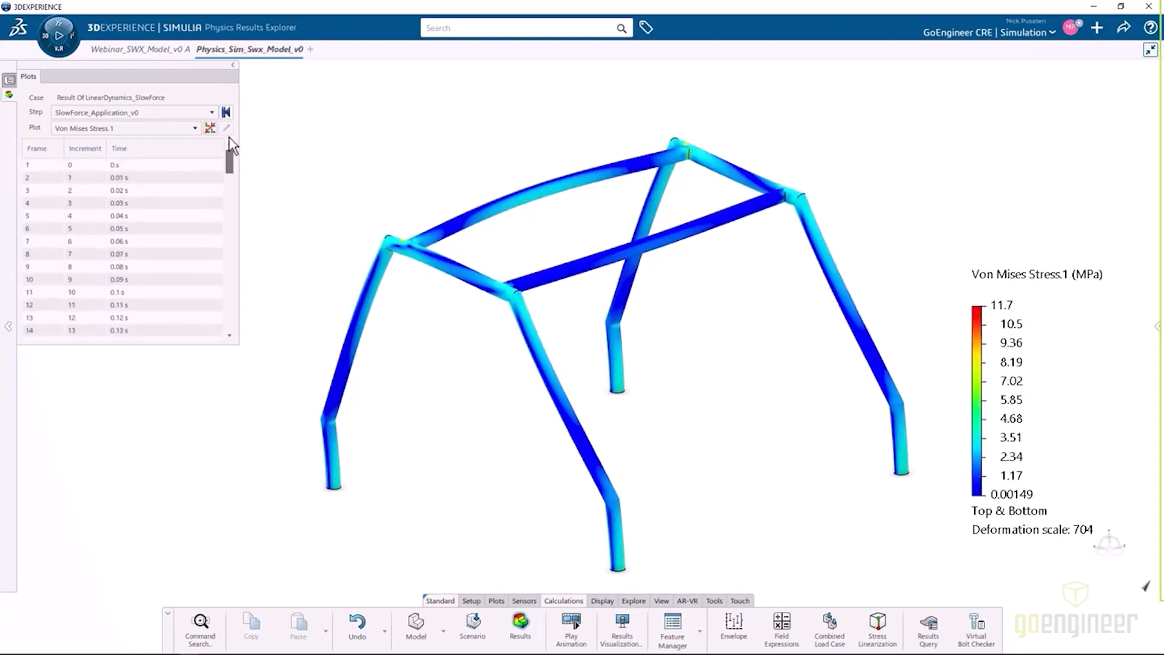
left_click(159, 164)
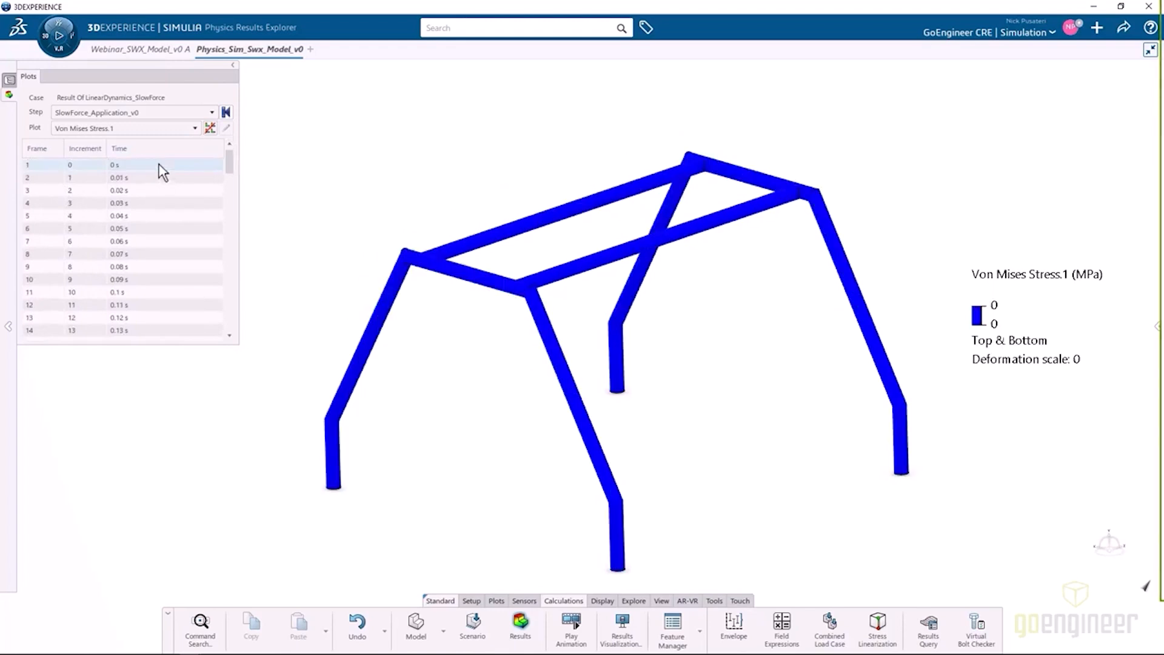
left_click(161, 178)
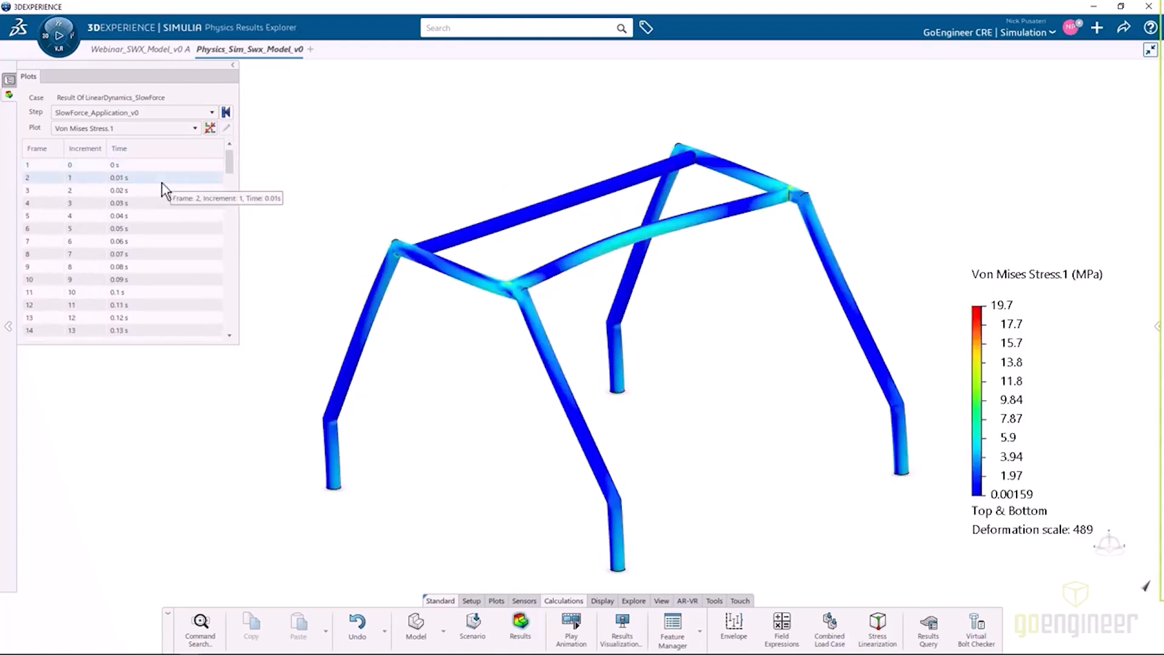
key("Down")
key("Down")
key("Down")
key("Down")
key("Down")
key("Down")
key("Down")
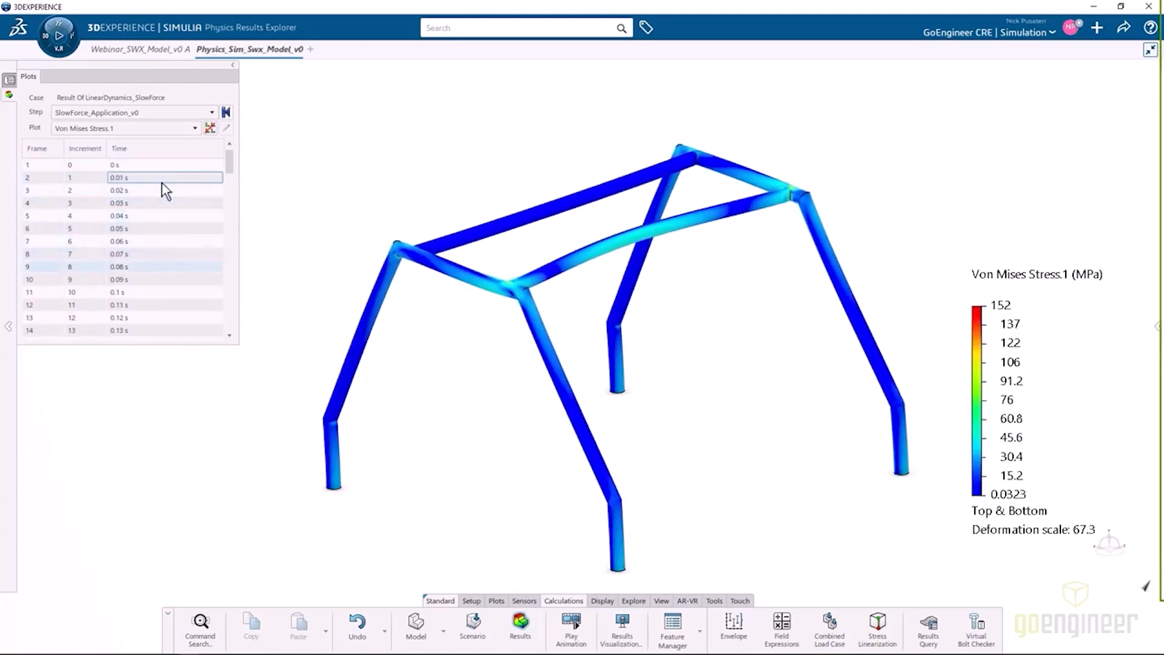
key("Down")
key("Down")
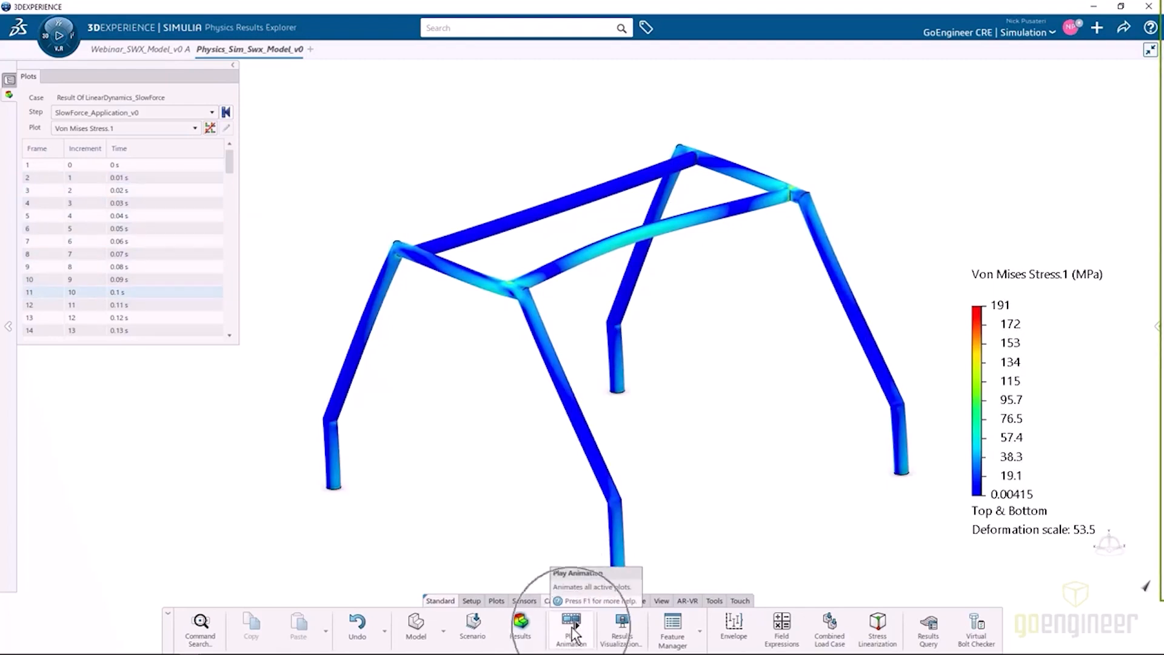
Play the Von Mises stress animation, set its playback speed to 8x and stop it after viewing.
left_click(573, 633)
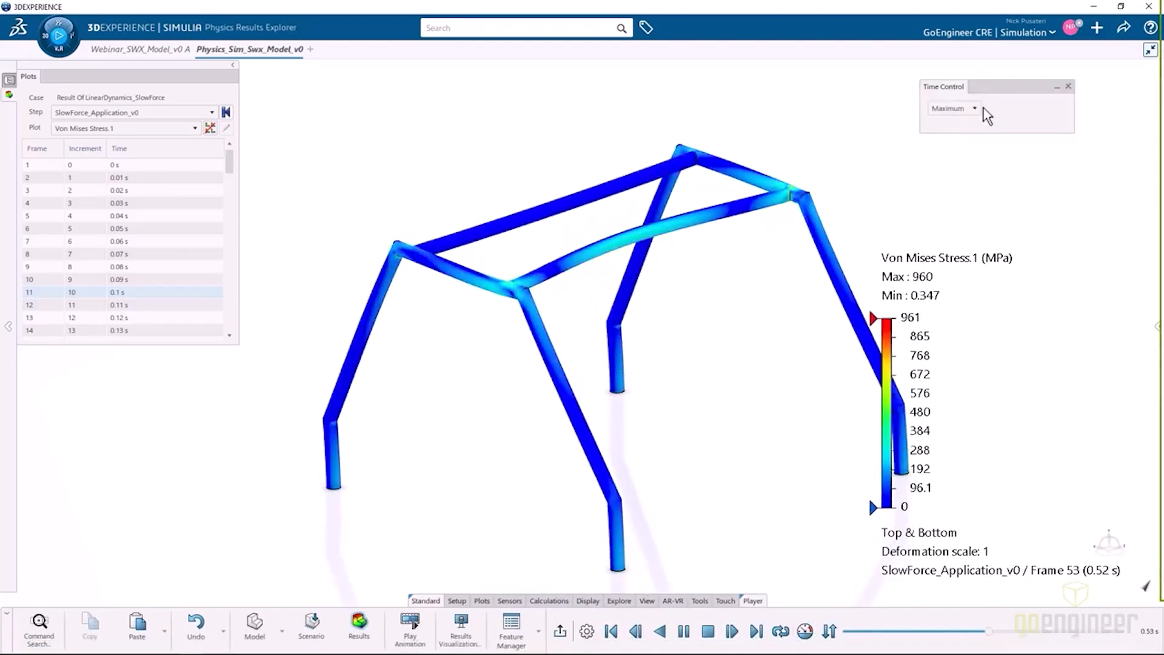
left_click(970, 108)
left_click(955, 121)
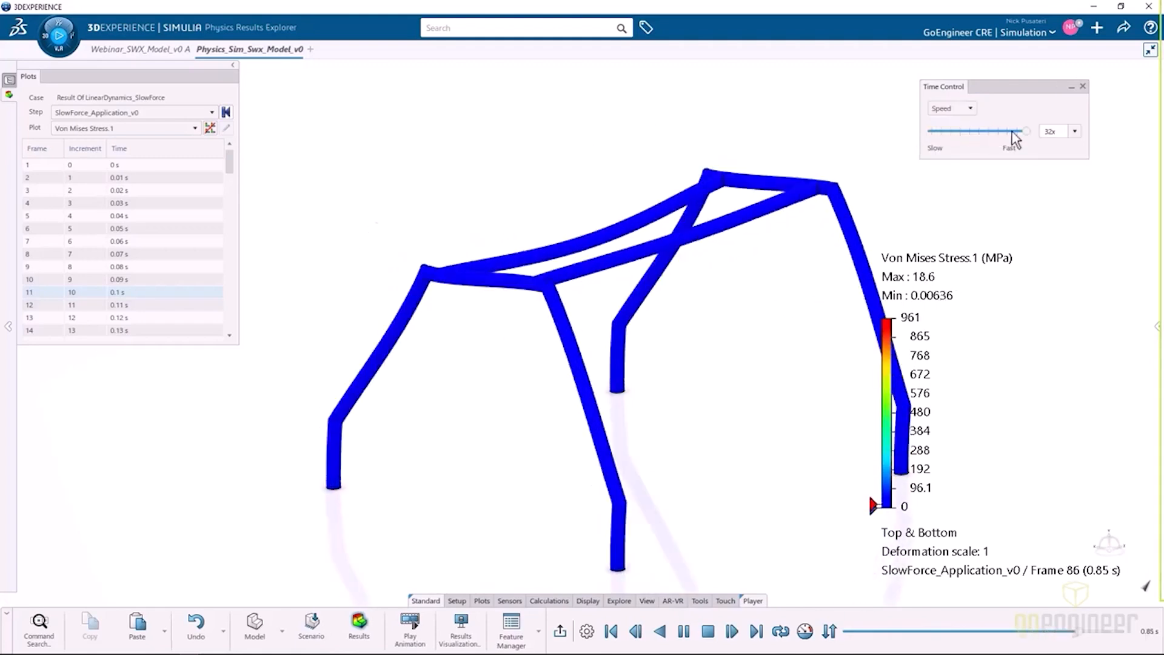
left_click(1074, 131)
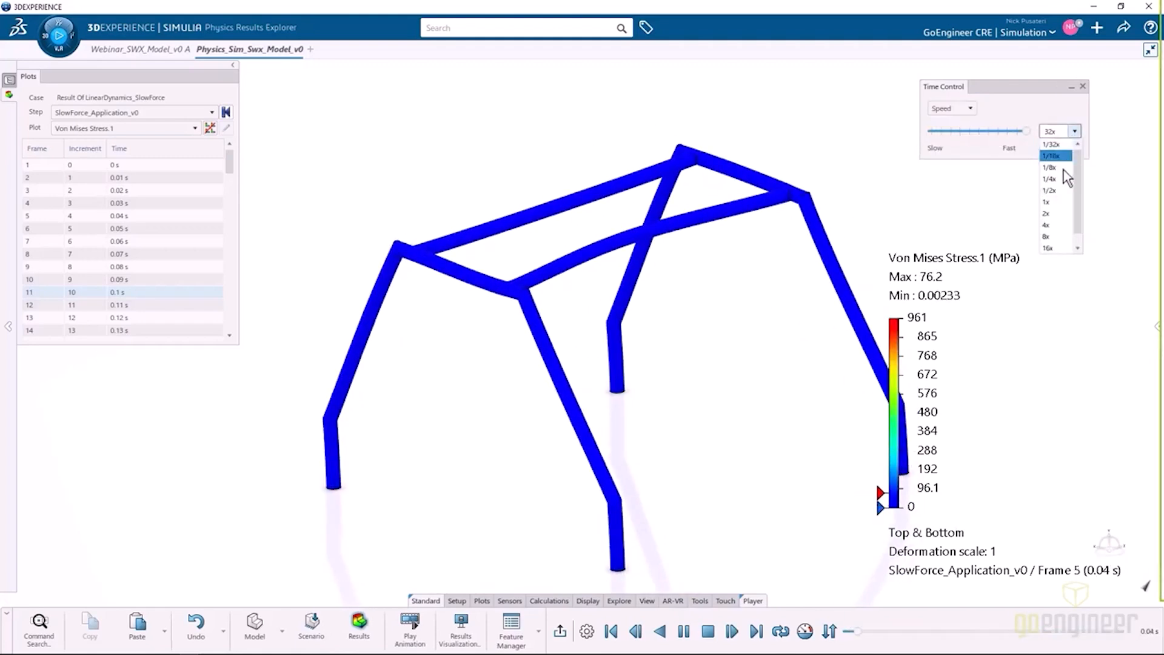
left_click(1050, 236)
left_click(1083, 87)
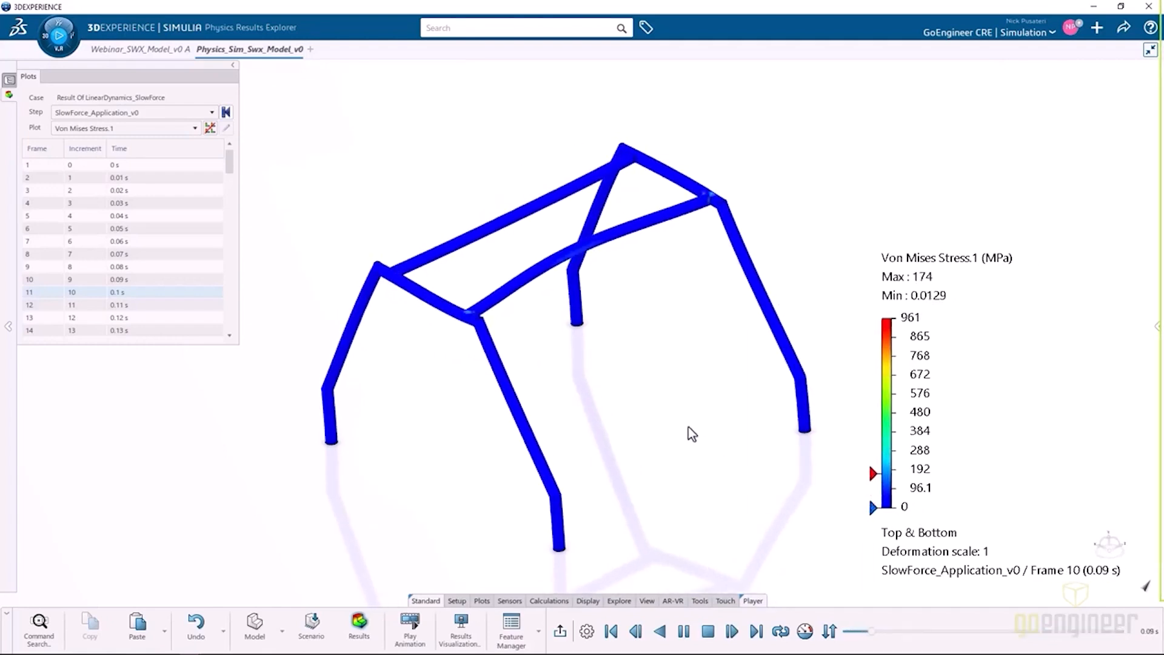
left_click(708, 632)
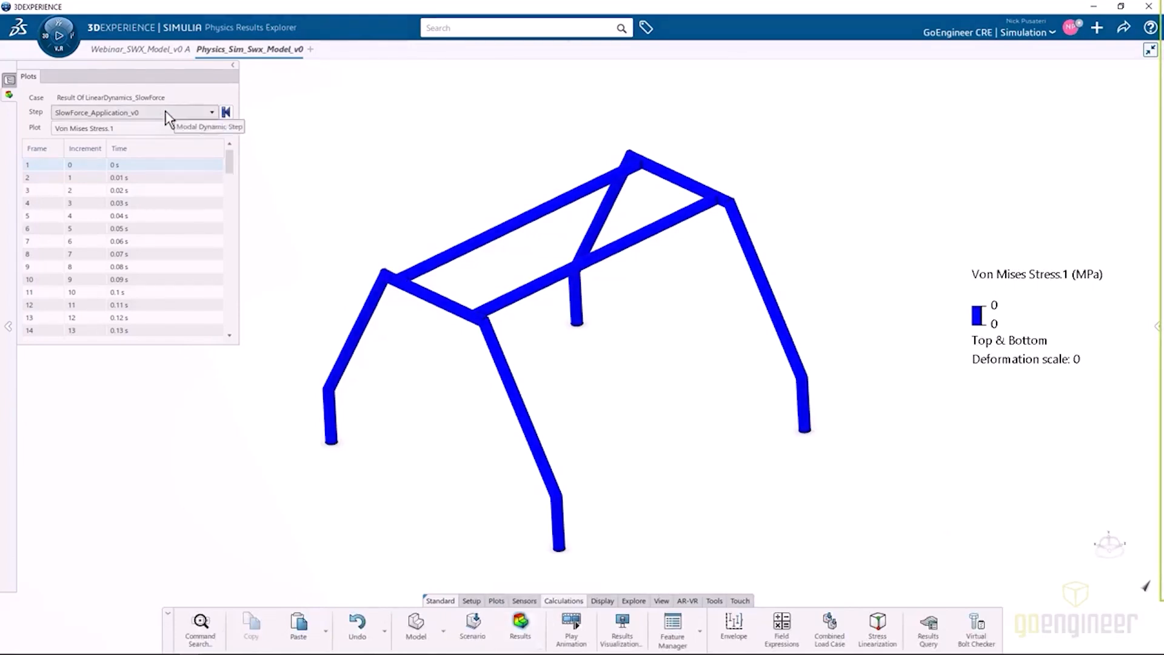
Display the Displacement.1 plot of the slow force case and play its animation.
left_click(156, 128)
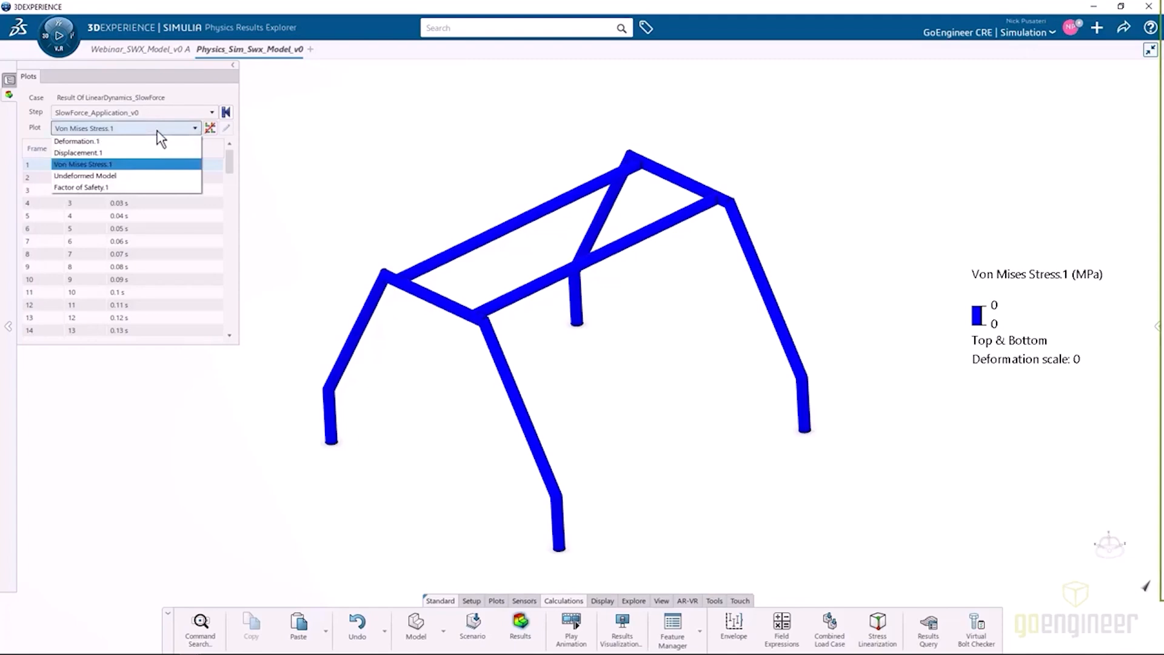
left_click(116, 153)
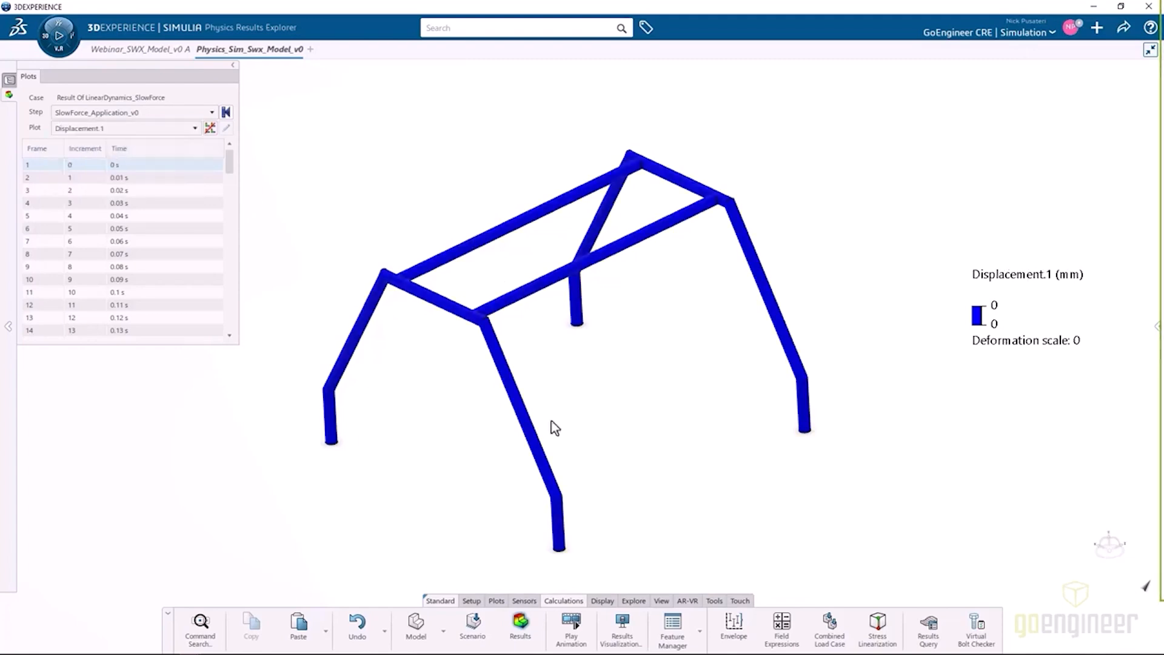
left_click(571, 625)
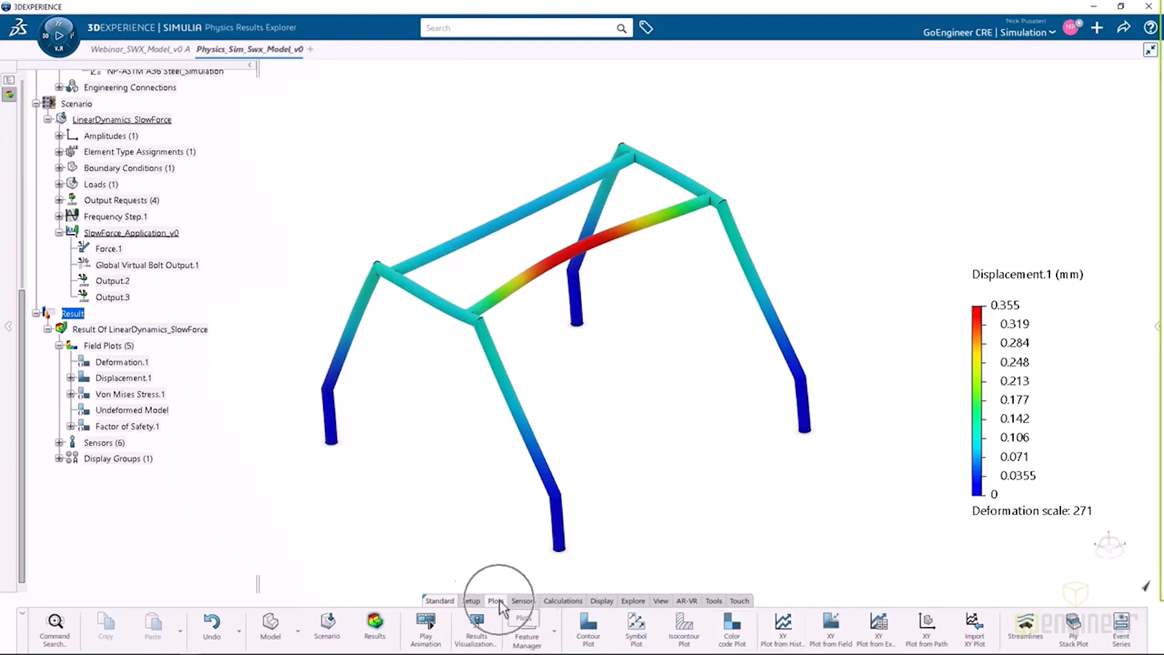
Start an XY plot from history output with U, Translations as variable and Magnitude as quantity.
left_click(782, 636)
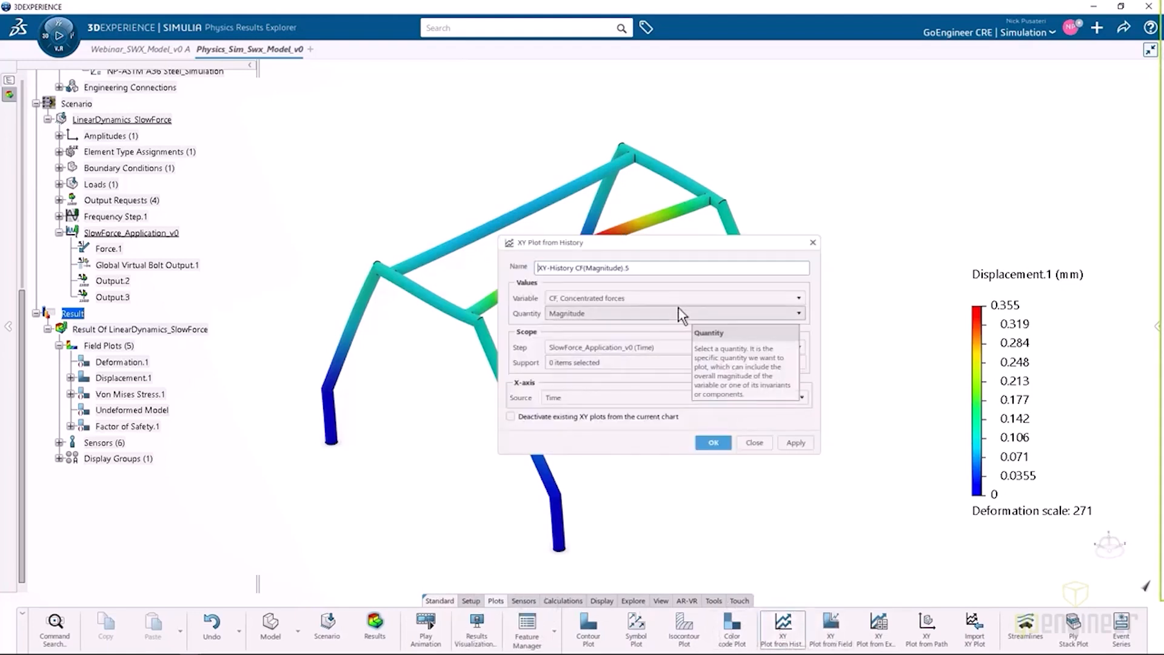
left_click(673, 298)
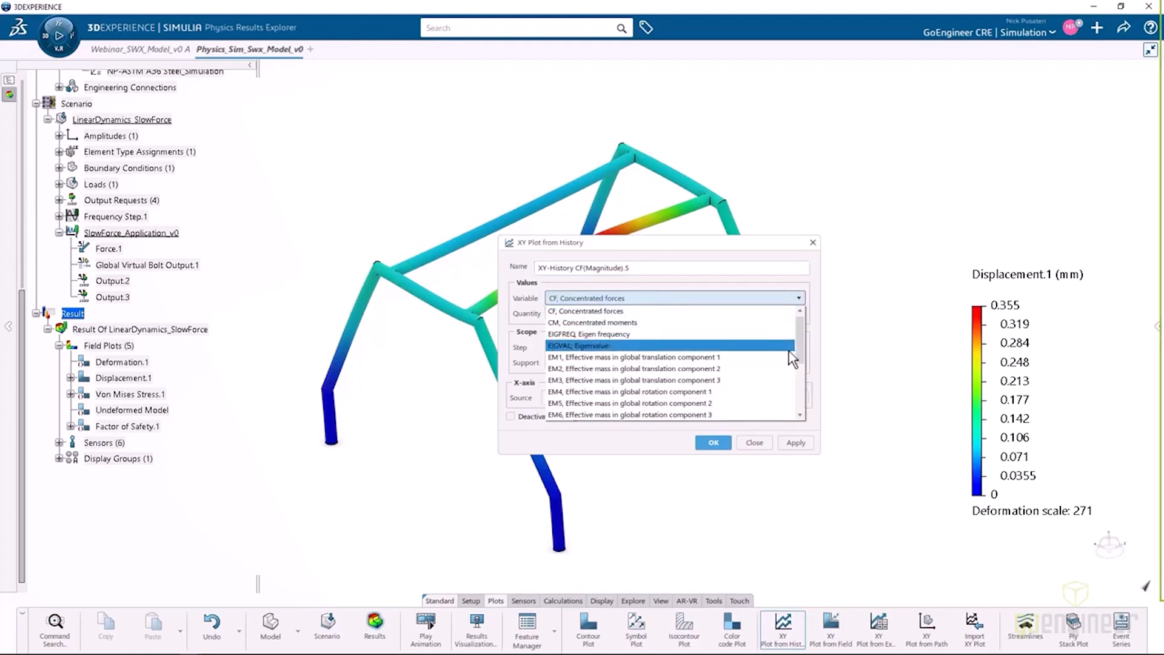
left_click_drag(800, 342, 802, 390)
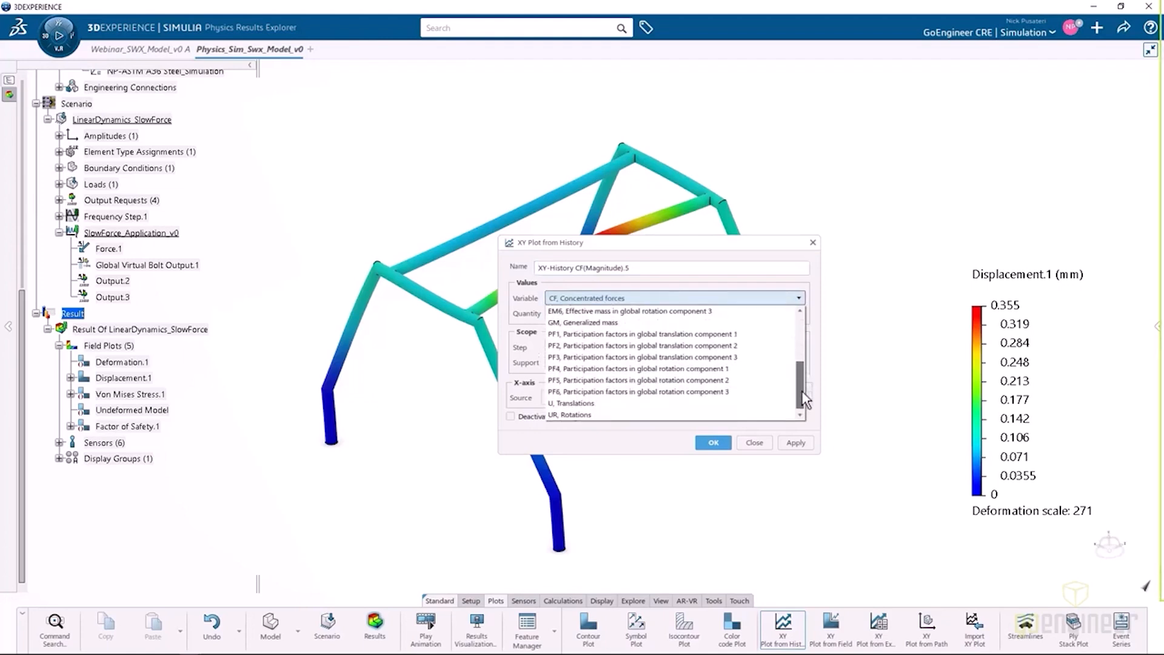
left_click(595, 403)
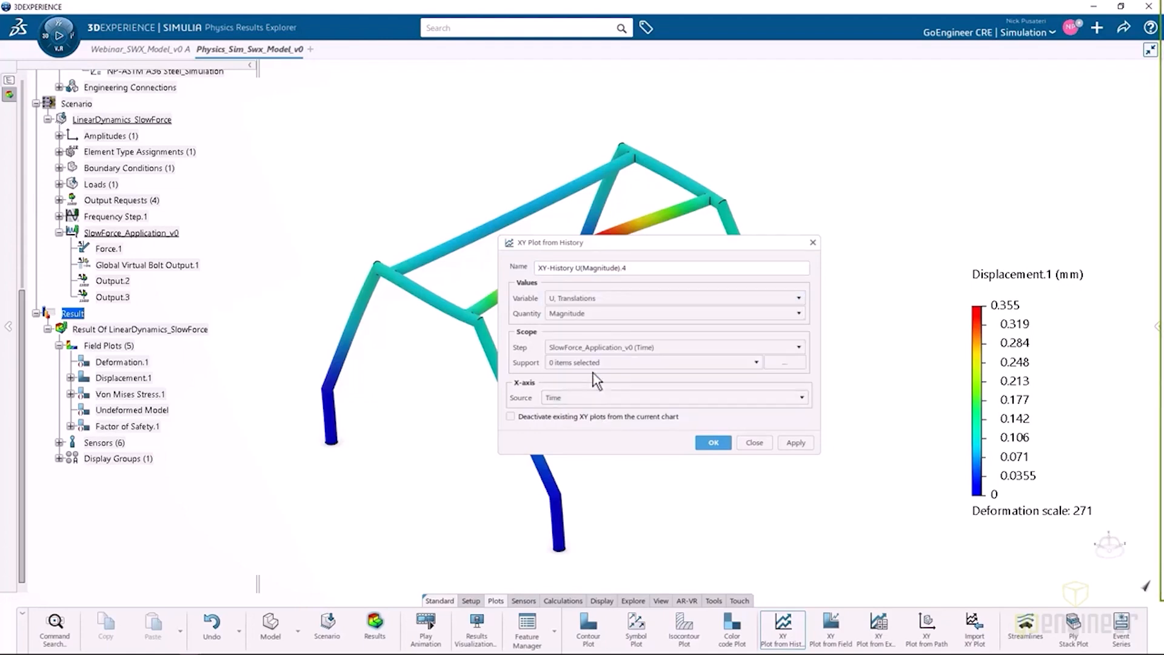
left_click(594, 314)
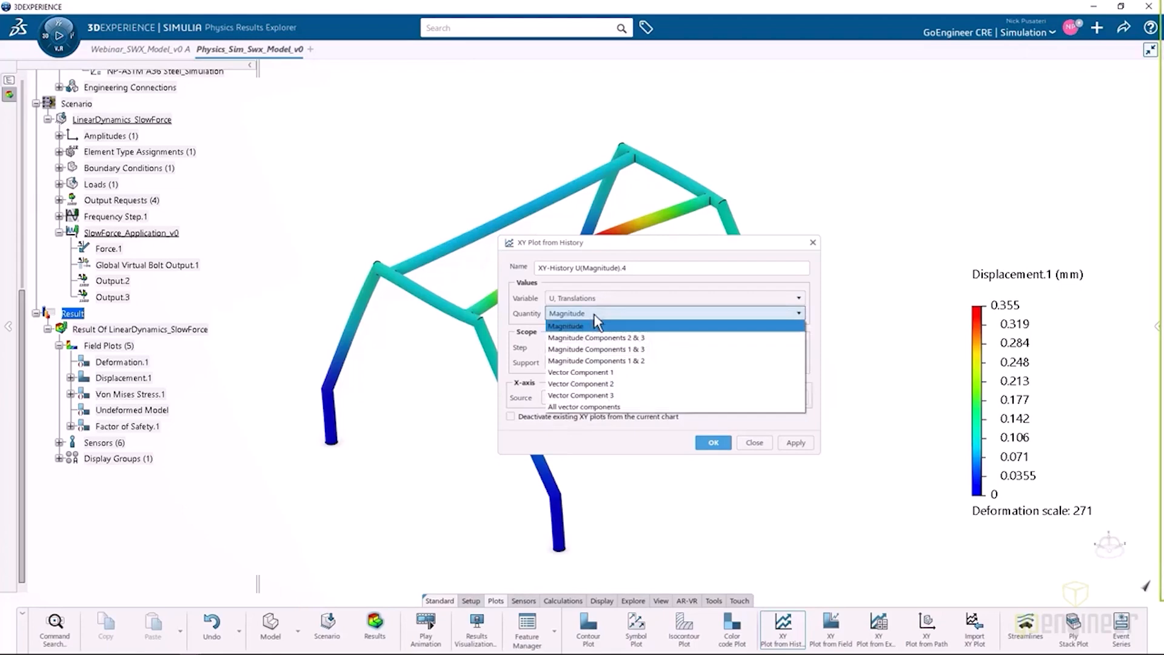
left_click(594, 314)
Choose Output.3 as the support for the SlowForce_Application_v0 step and create the displacement-over-time plot.
left_click(601, 347)
left_click(601, 347)
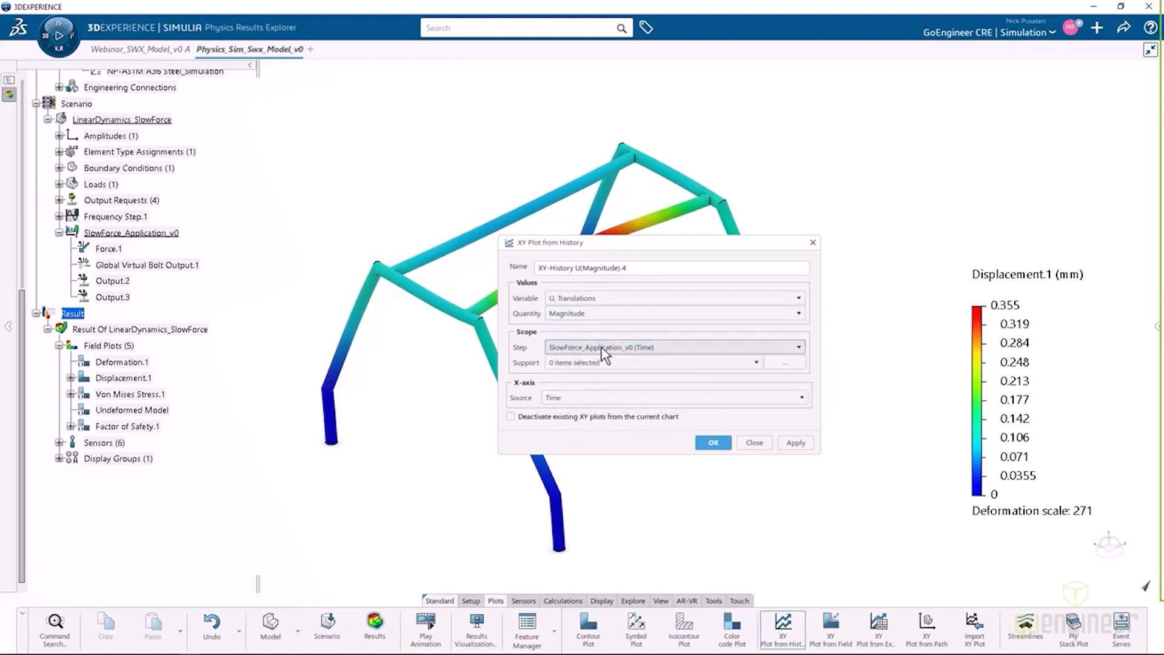
left_click(602, 361)
left_click(604, 363)
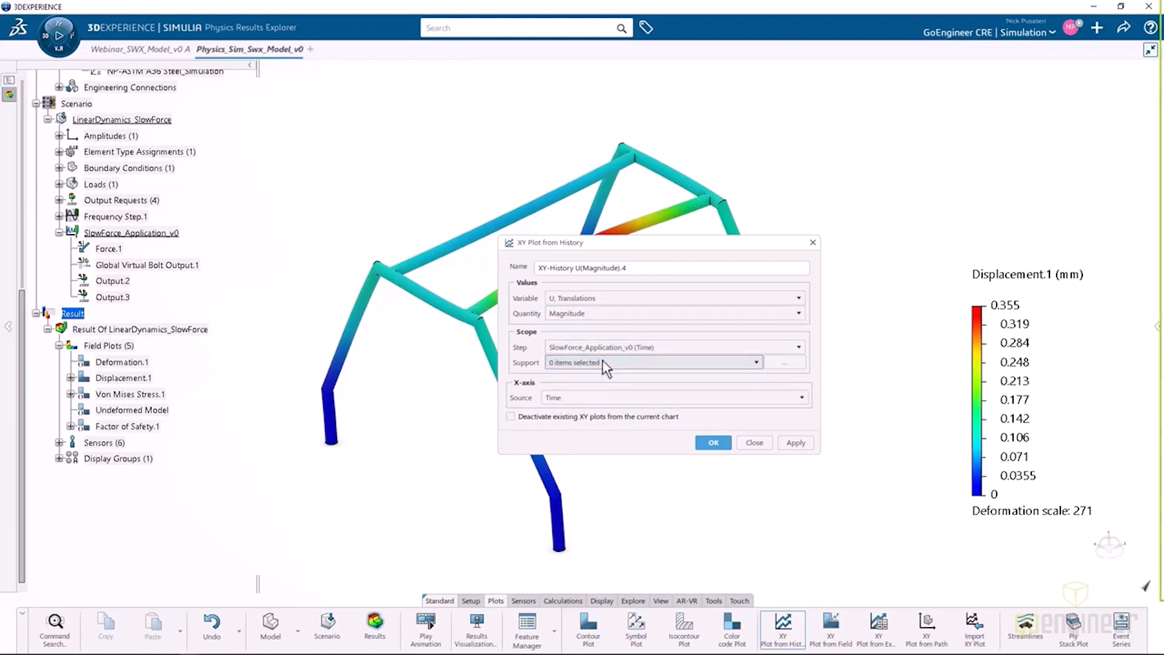
left_click(784, 362)
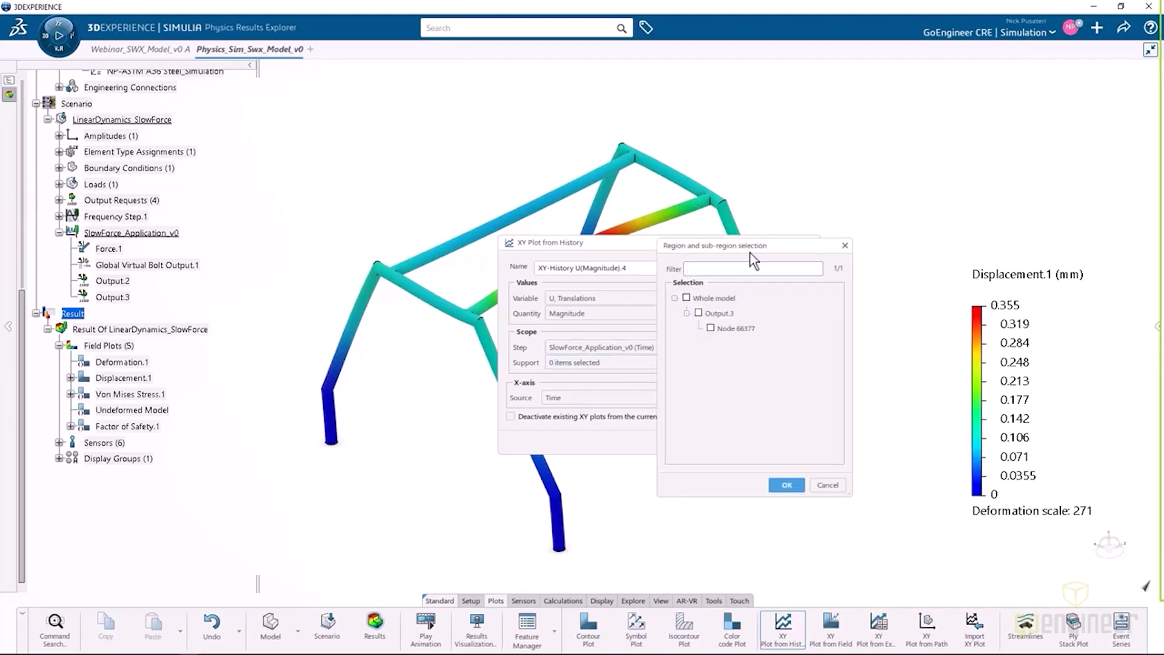
left_click_drag(750, 252, 924, 249)
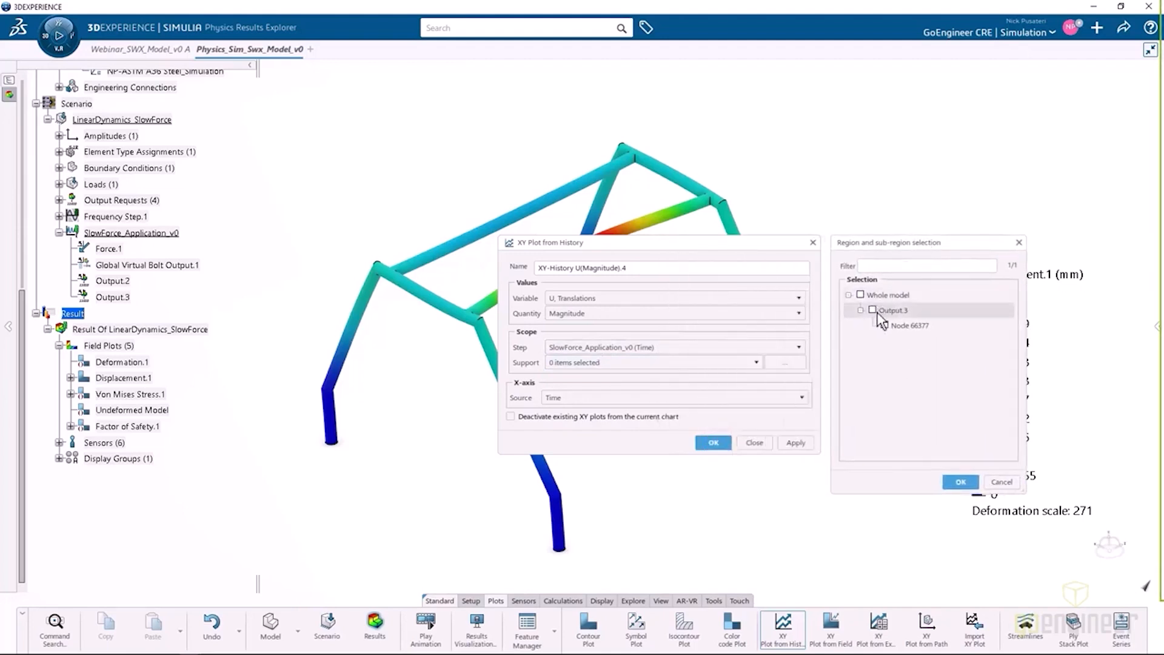
left_click(960, 483)
left_click(795, 442)
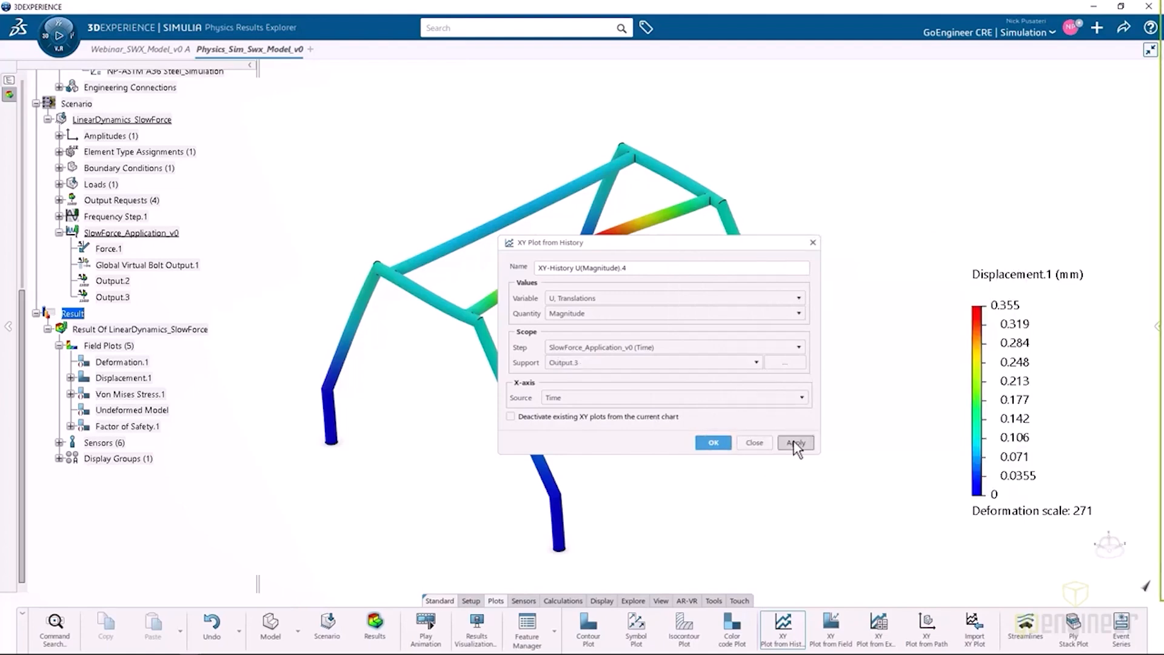
Move the XY Plot from History dialog clear of the displacement curve and accept the dialog.
left_click_drag(718, 247, 869, 174)
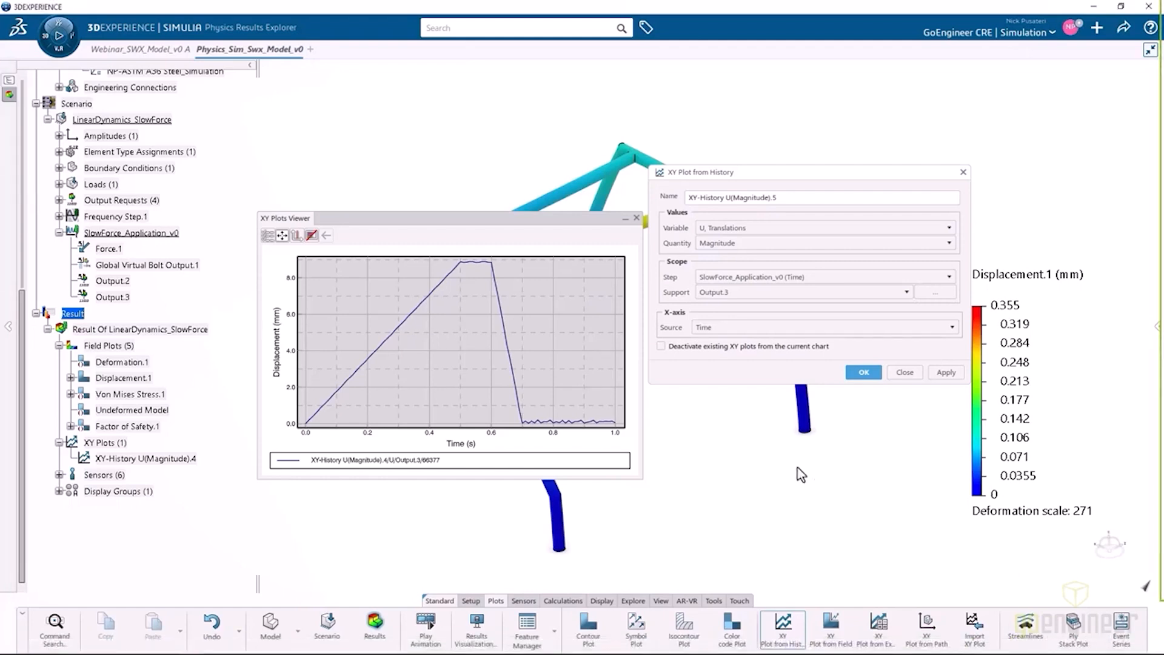
key("Return")
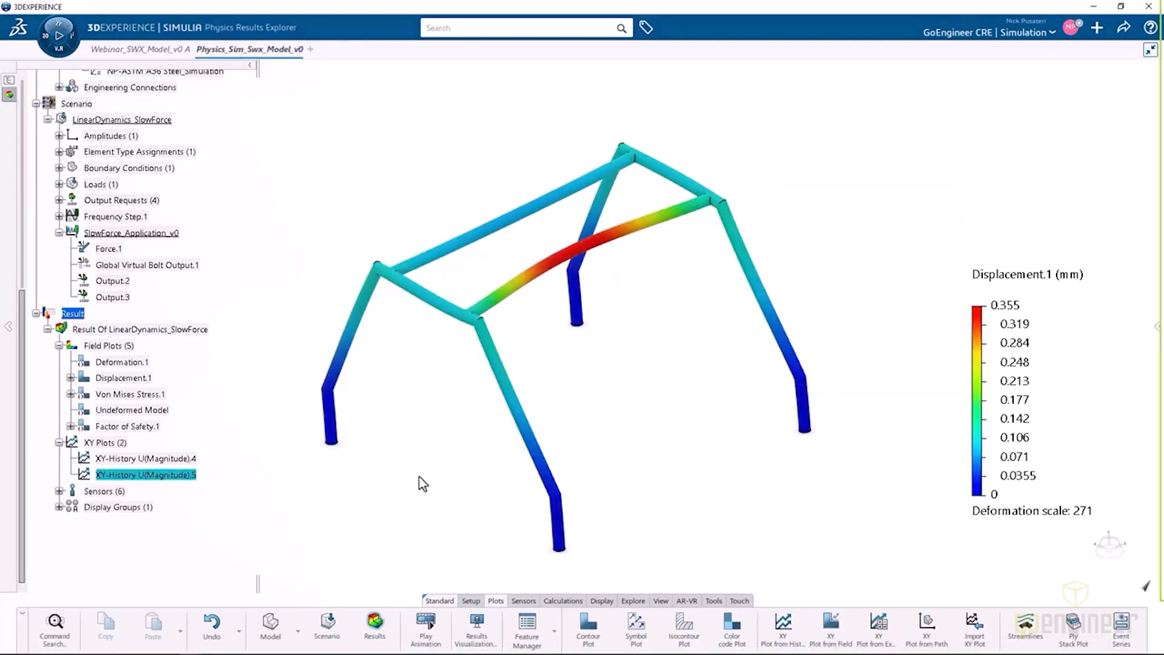
left_click(712, 464)
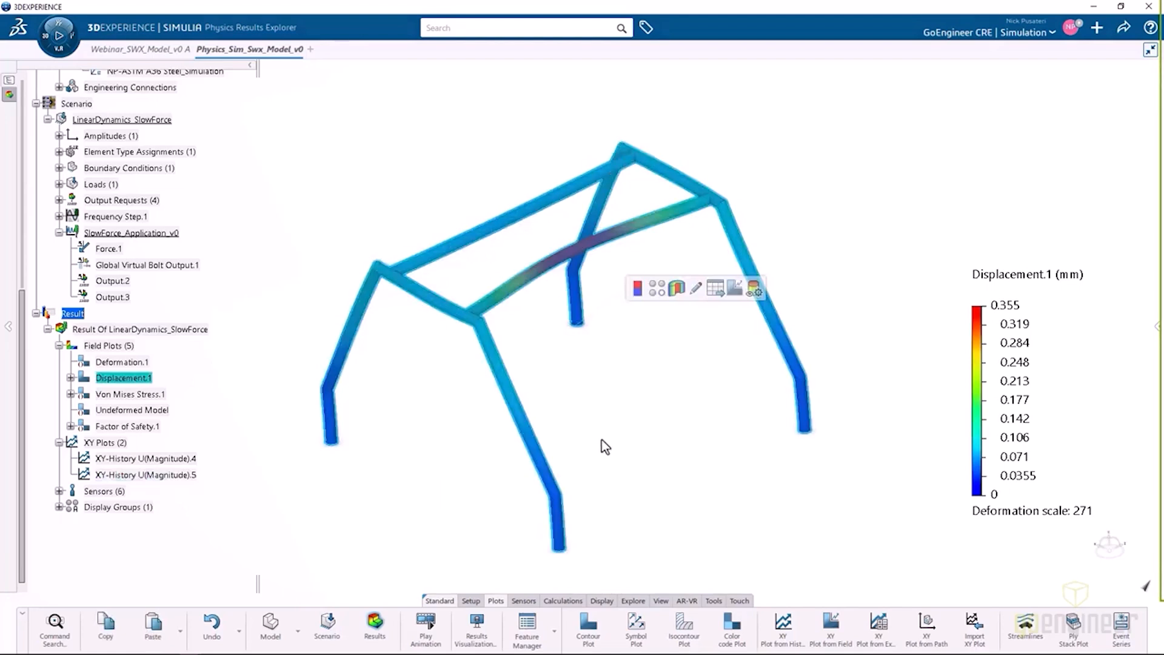
left_click(644, 384)
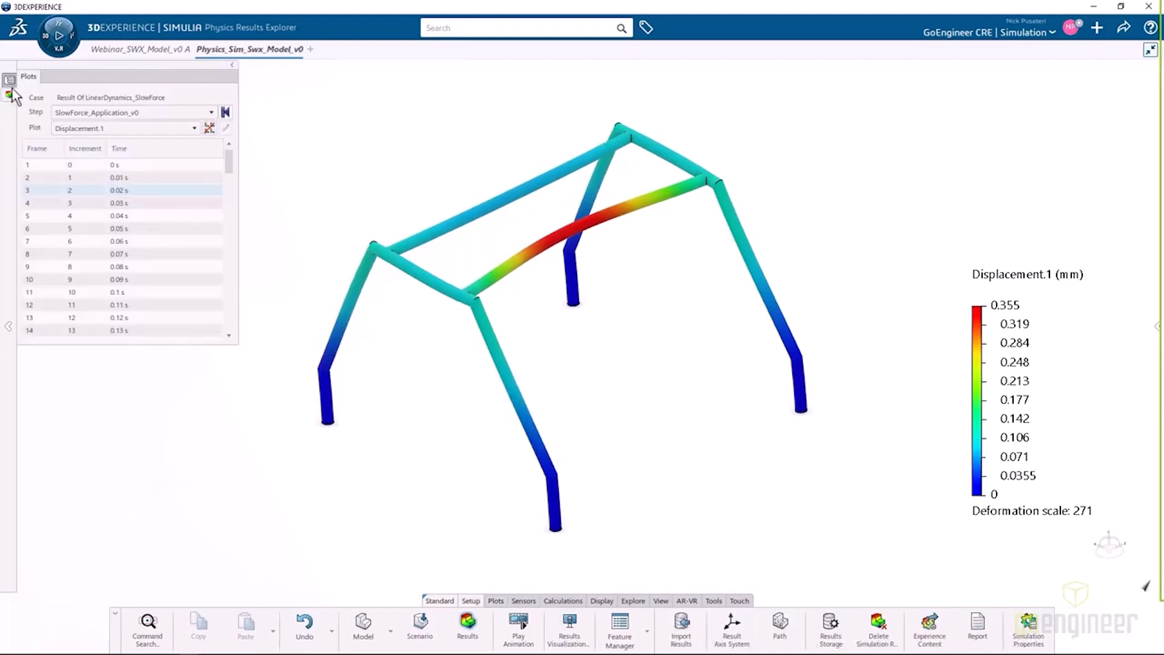
Bring back the feature tree and switch from the results to the simulation's scenario setup.
left_click(10, 94)
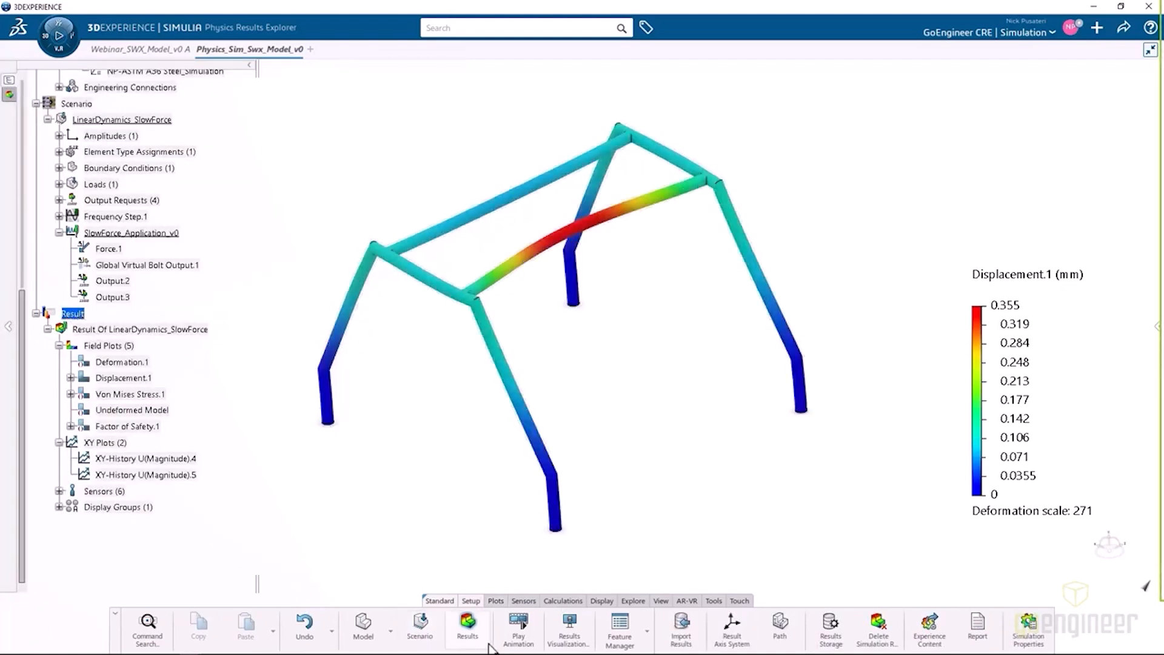
left_click(425, 638)
left_click(425, 634)
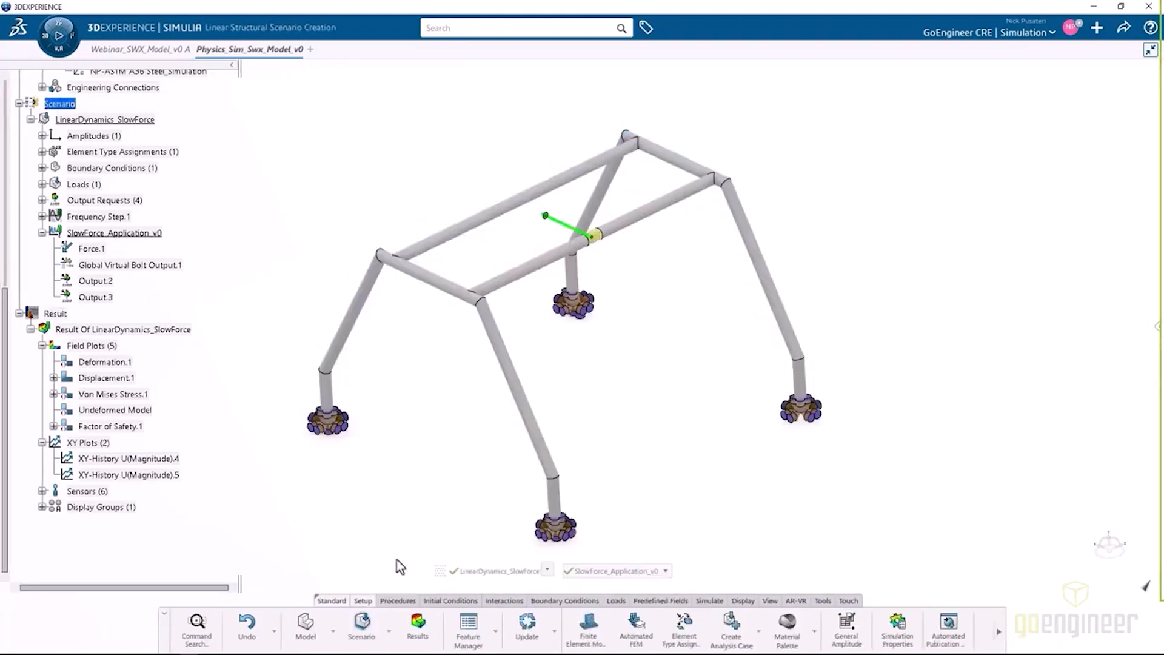
key("ctrl")
key("ctrl")
key("ctrl")
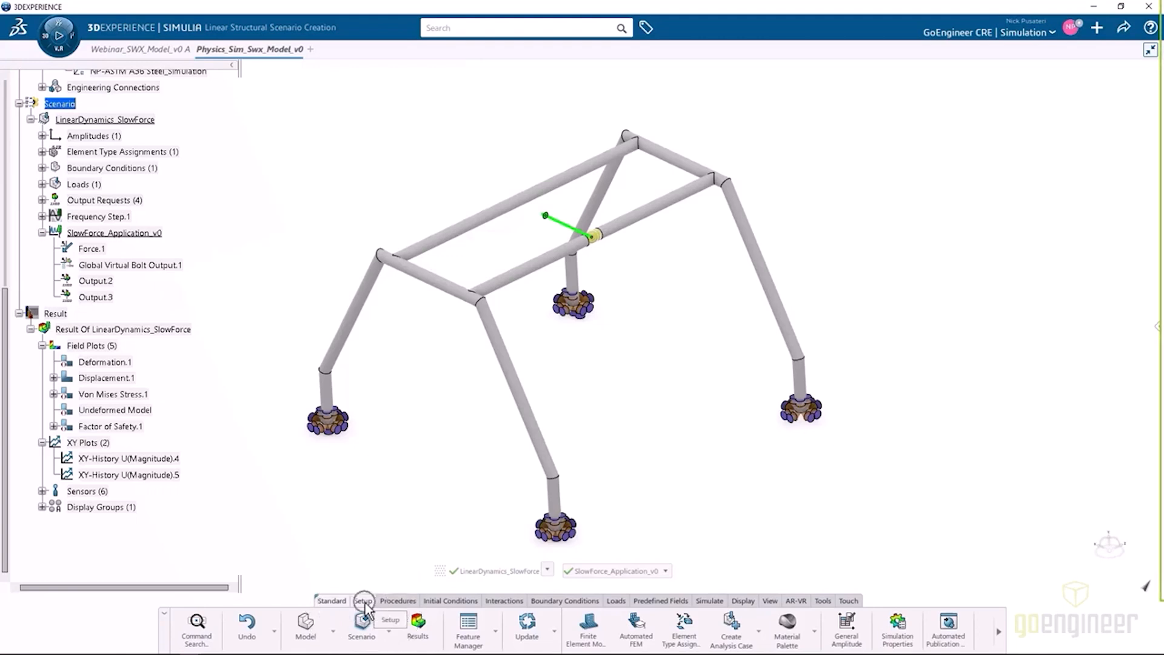
Duplicate the LinearDynamics_SlowForce analysis case and name the copy LinearDynamic_FastForce_v0.
left_click(758, 631)
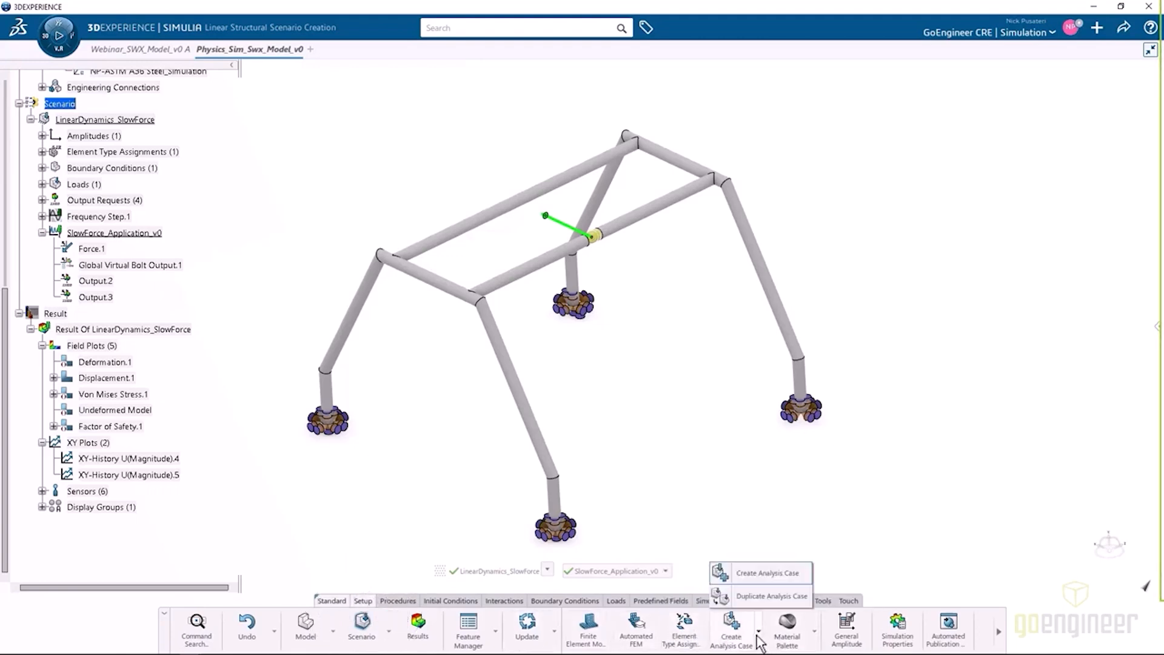
left_click(758, 596)
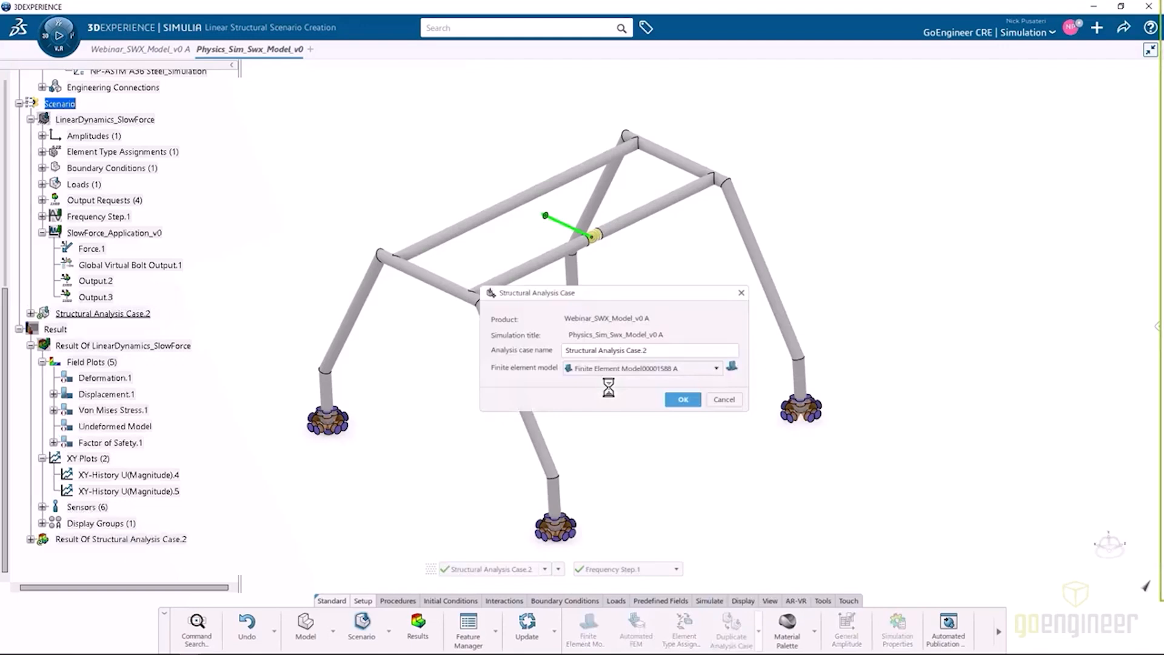
left_click(638, 350)
left_click(665, 349)
left_click_drag(662, 350, 568, 350)
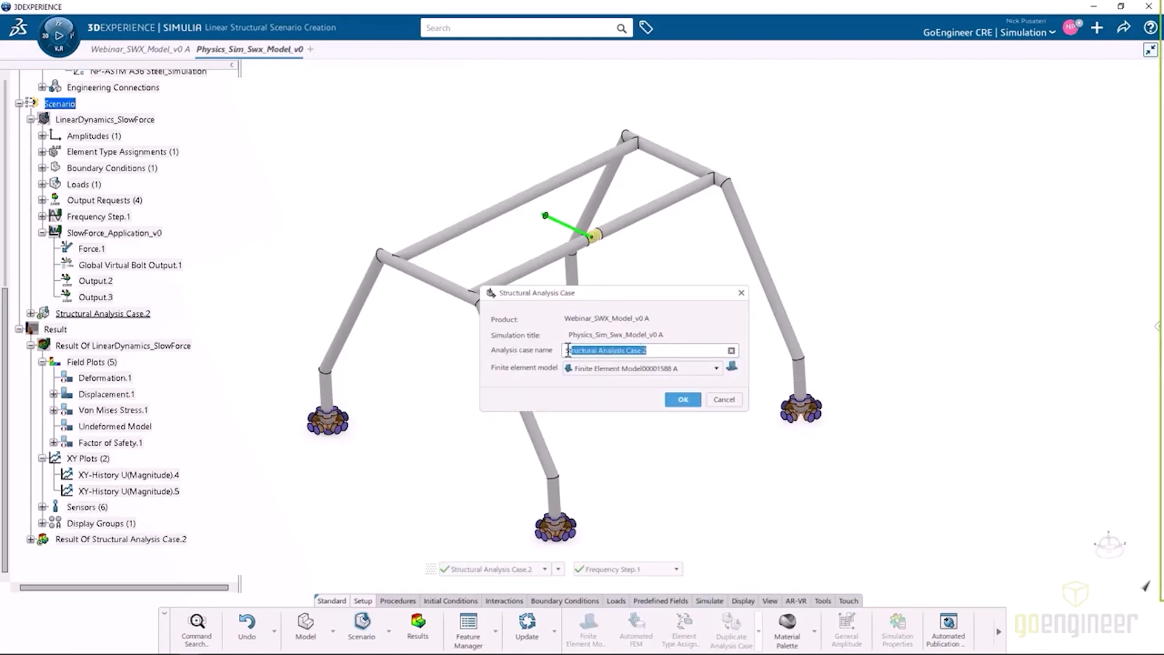
type("LinearDynamic_FastForce_v0")
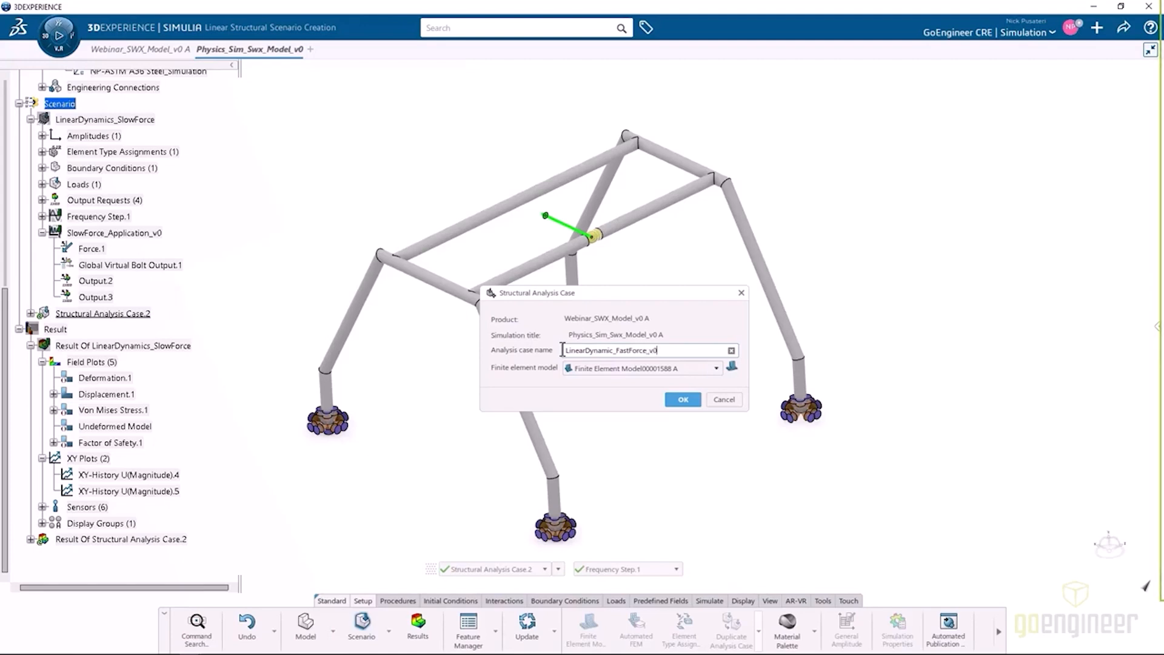
left_click(683, 400)
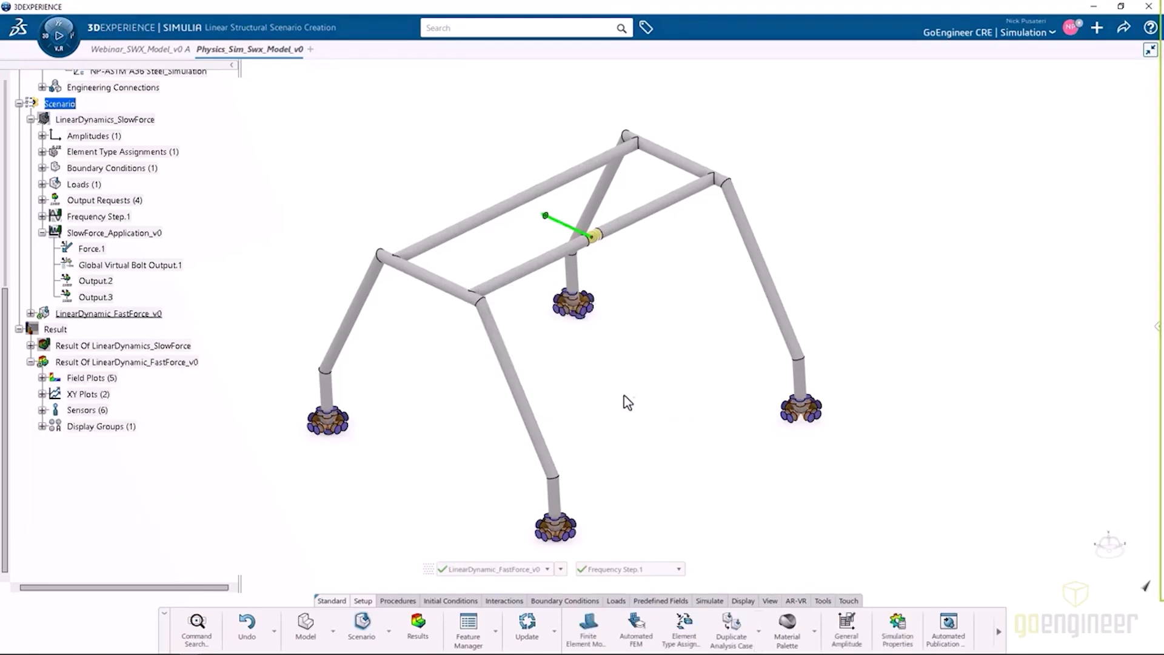
Rename the SlowLoad amplitude of the LinearDynamic_FastForce_v0 case as FastForce.
left_click(30, 119)
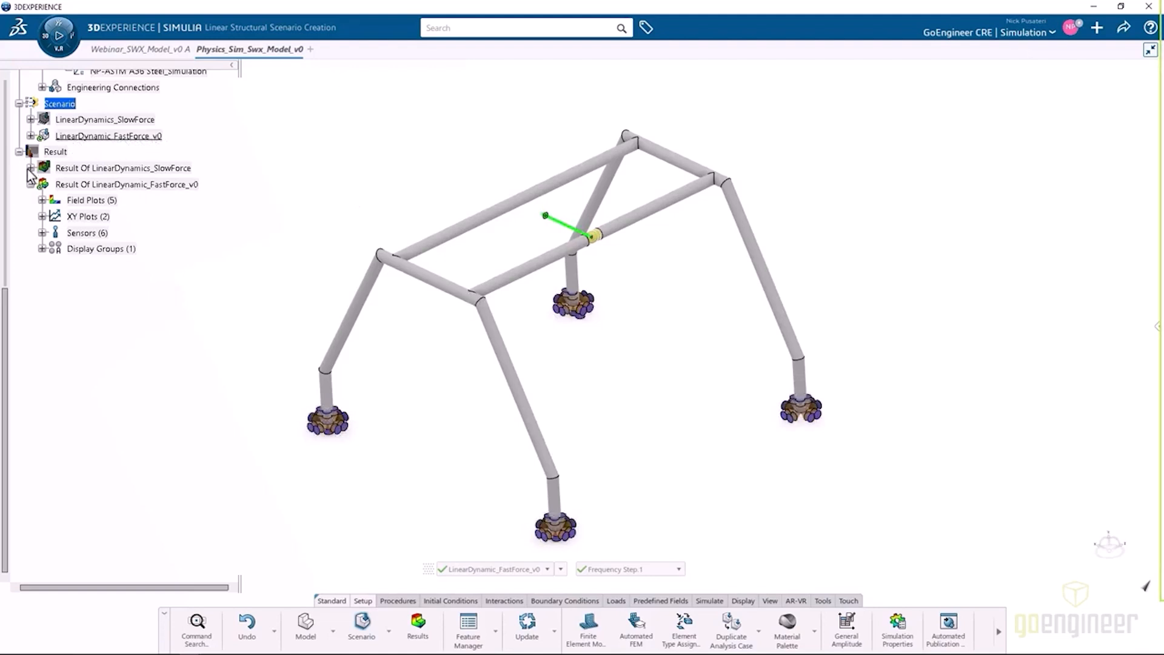
left_click(30, 135)
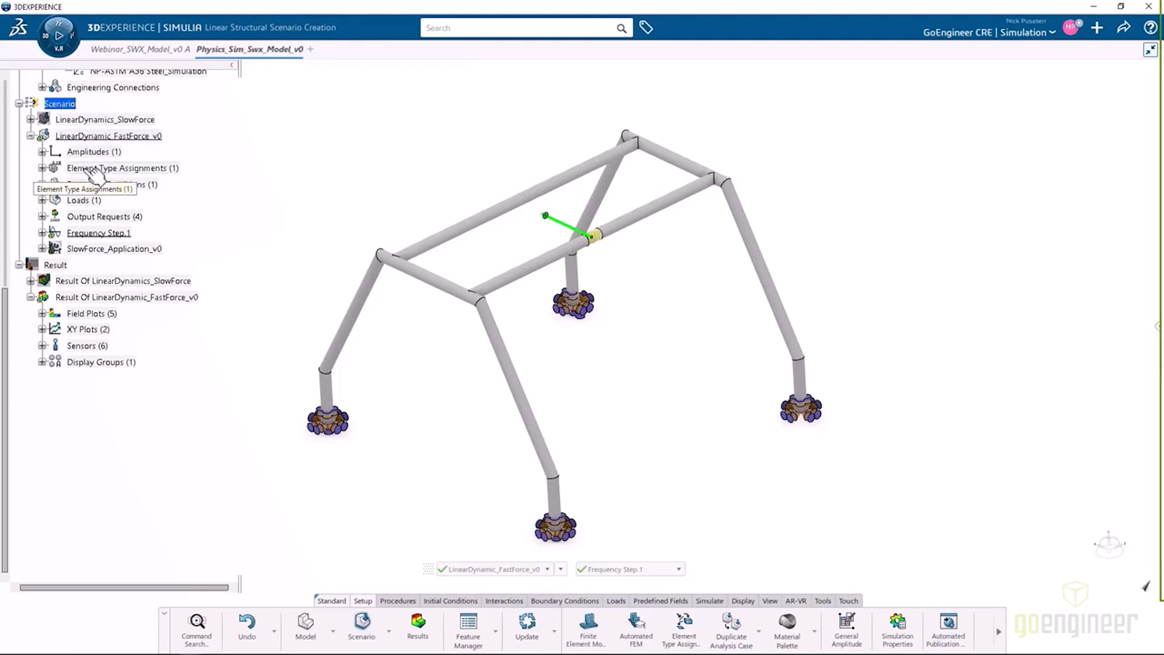
left_click(42, 151)
left_click(97, 167)
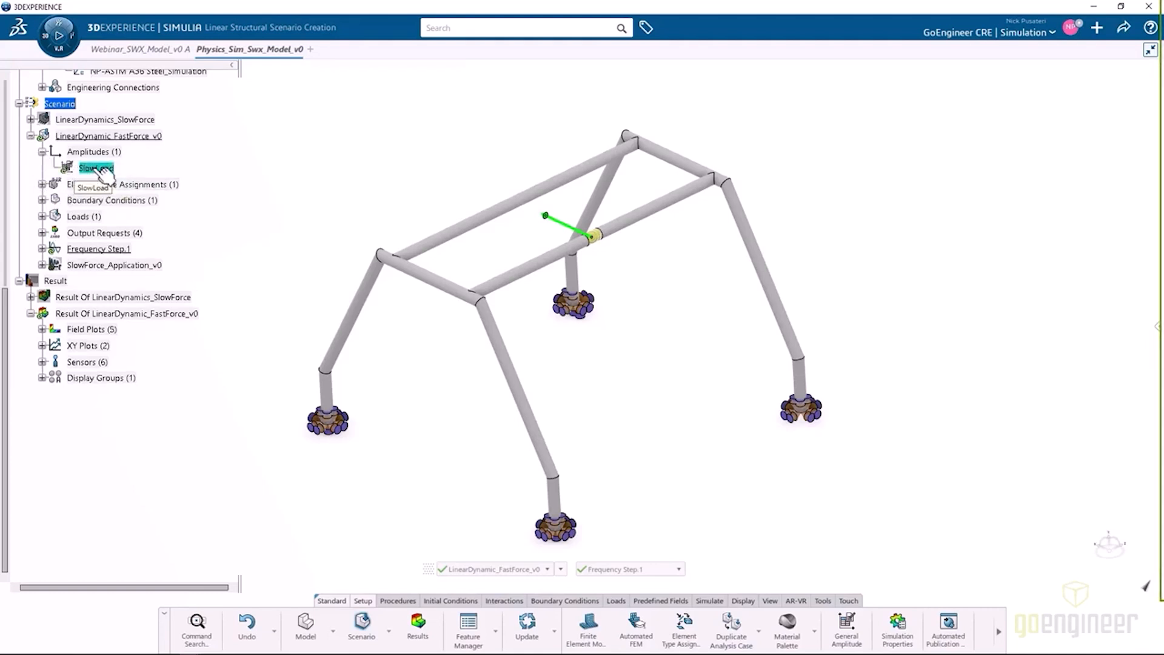
double_click(98, 169)
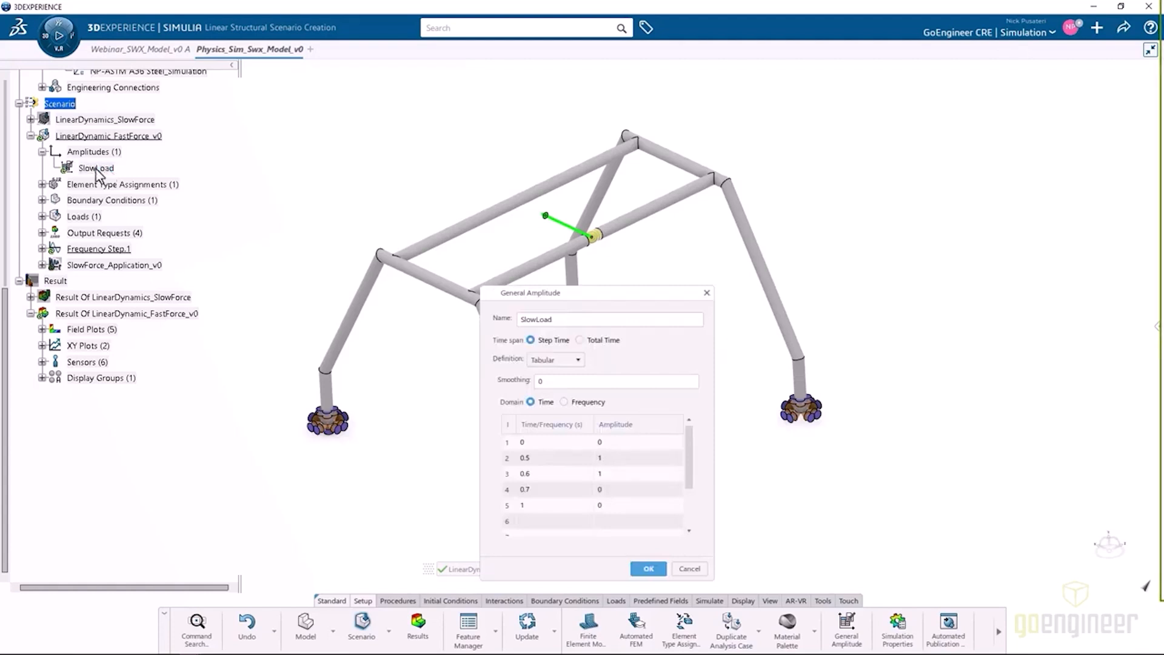
double_click(550, 319)
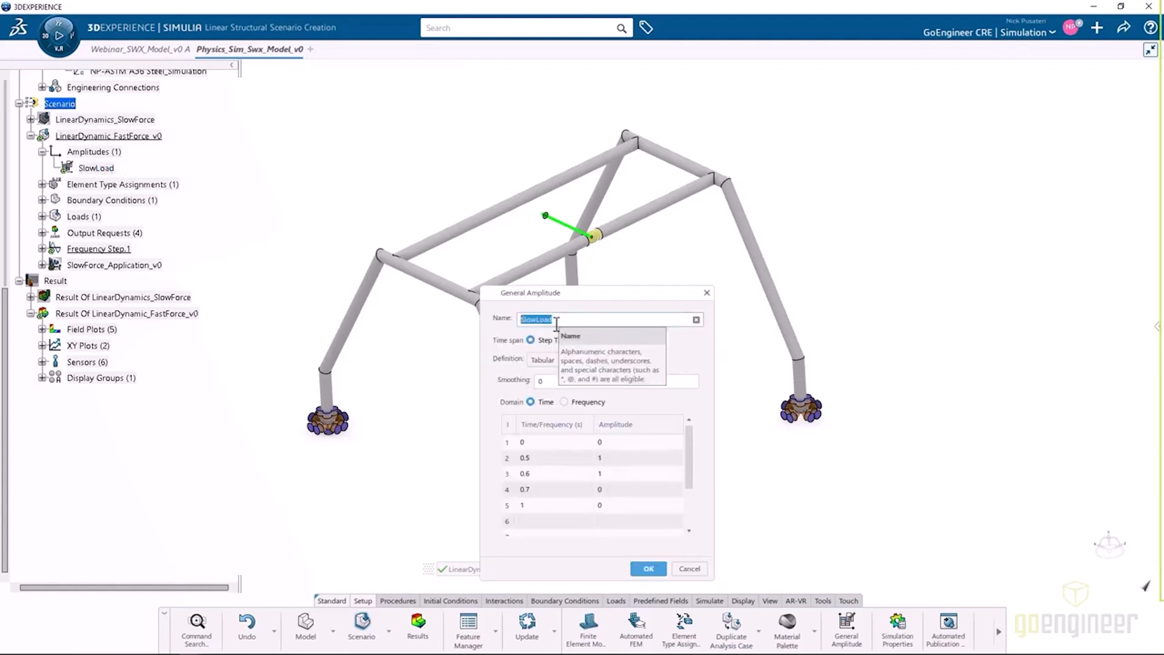
type("FastForce")
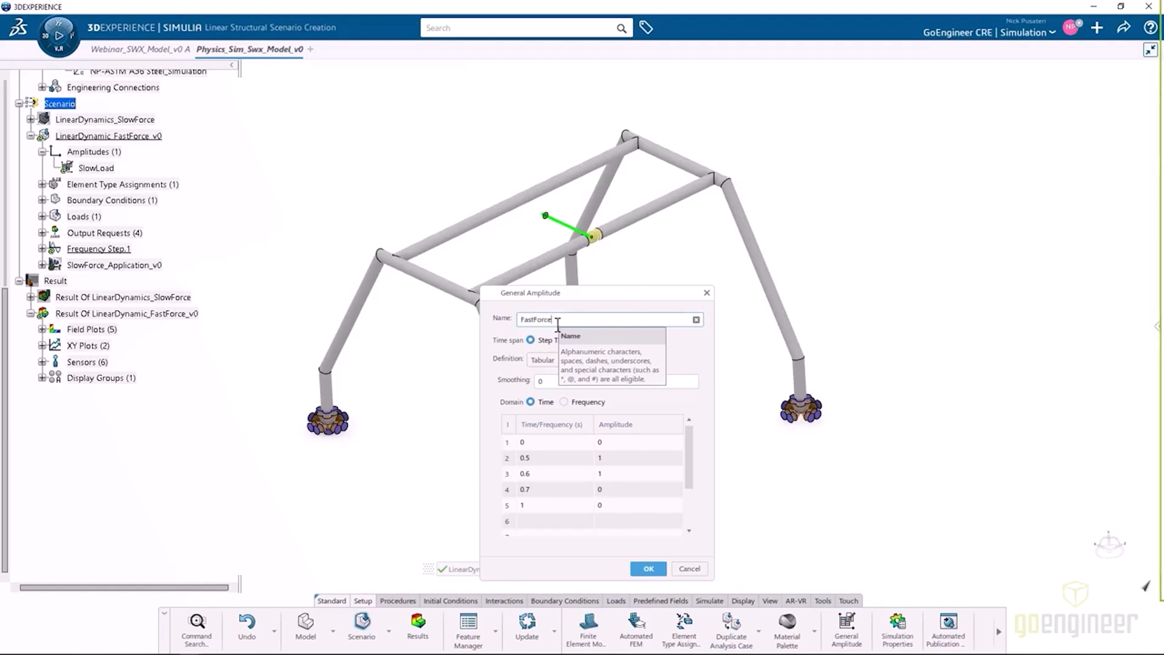
left_click(669, 347)
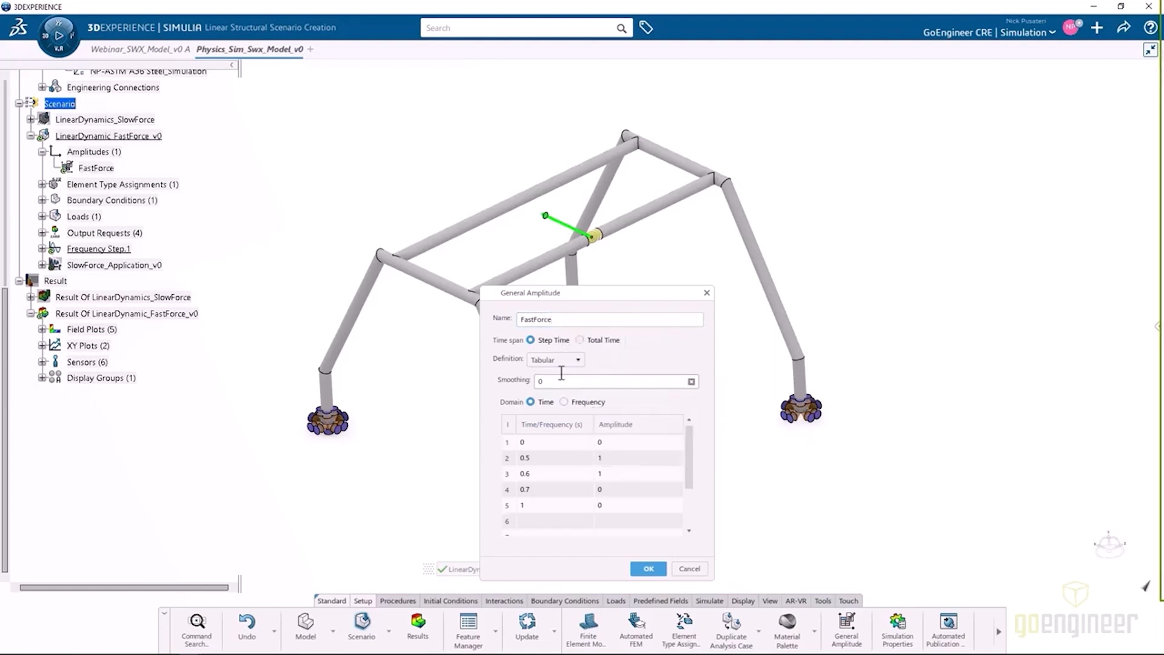
Set the times of the second, third and fourth points of the FastForce amplitude table to 0.05, 0.1 and 0.2 s.
left_click(548, 437)
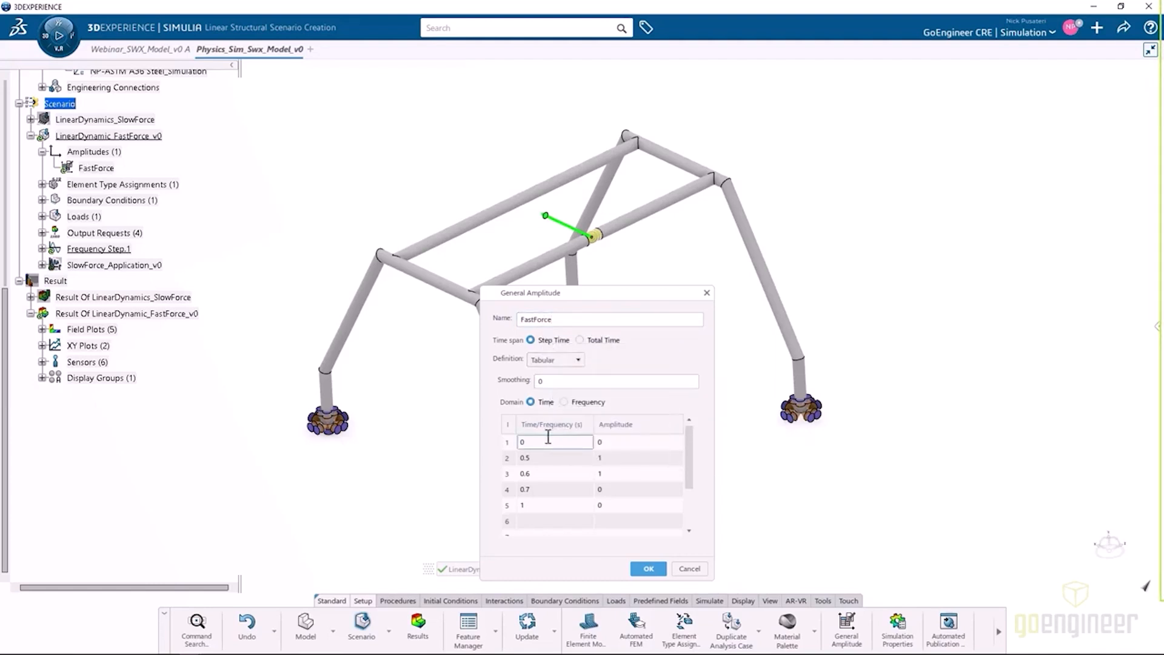
double_click(563, 458)
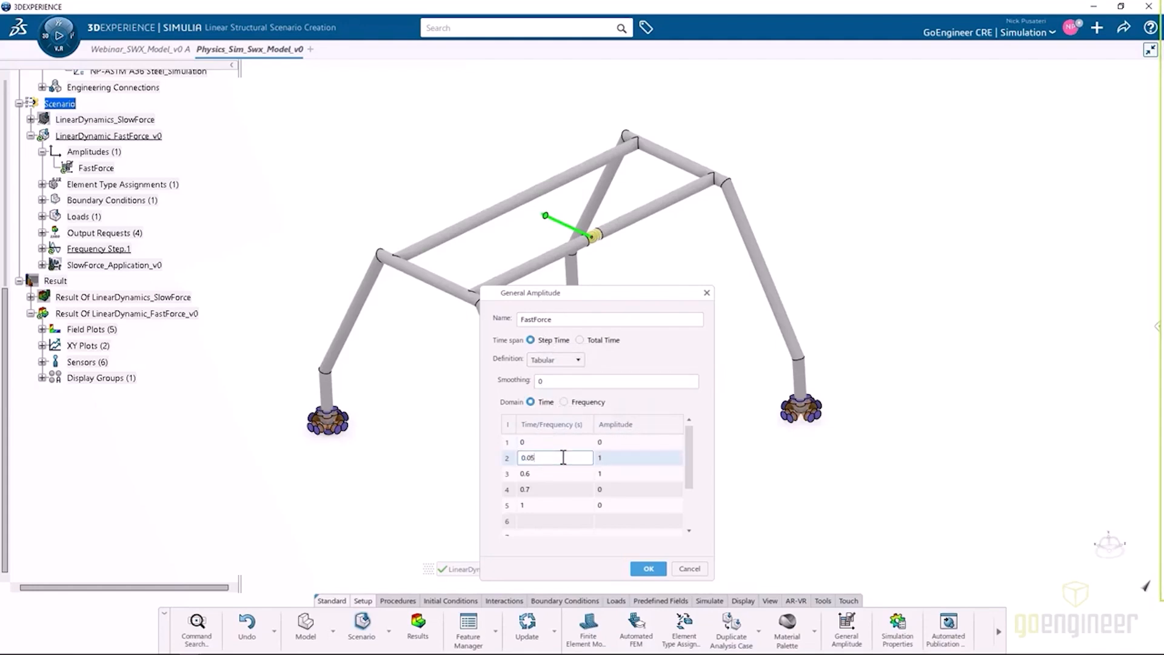
double_click(554, 473)
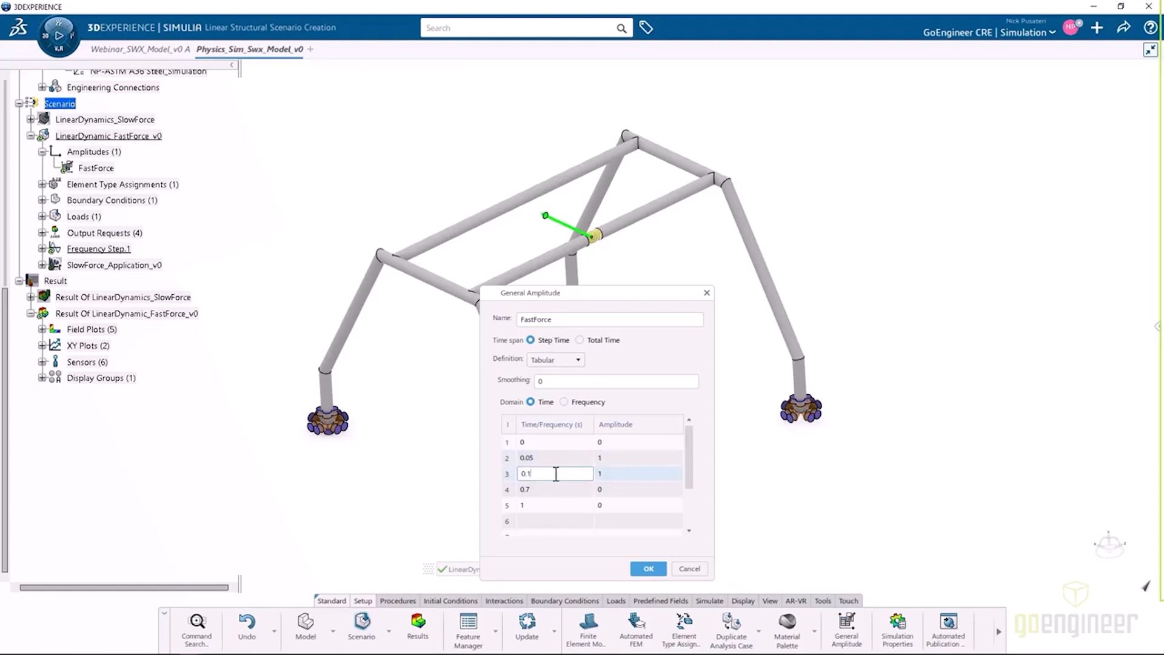
double_click(559, 489)
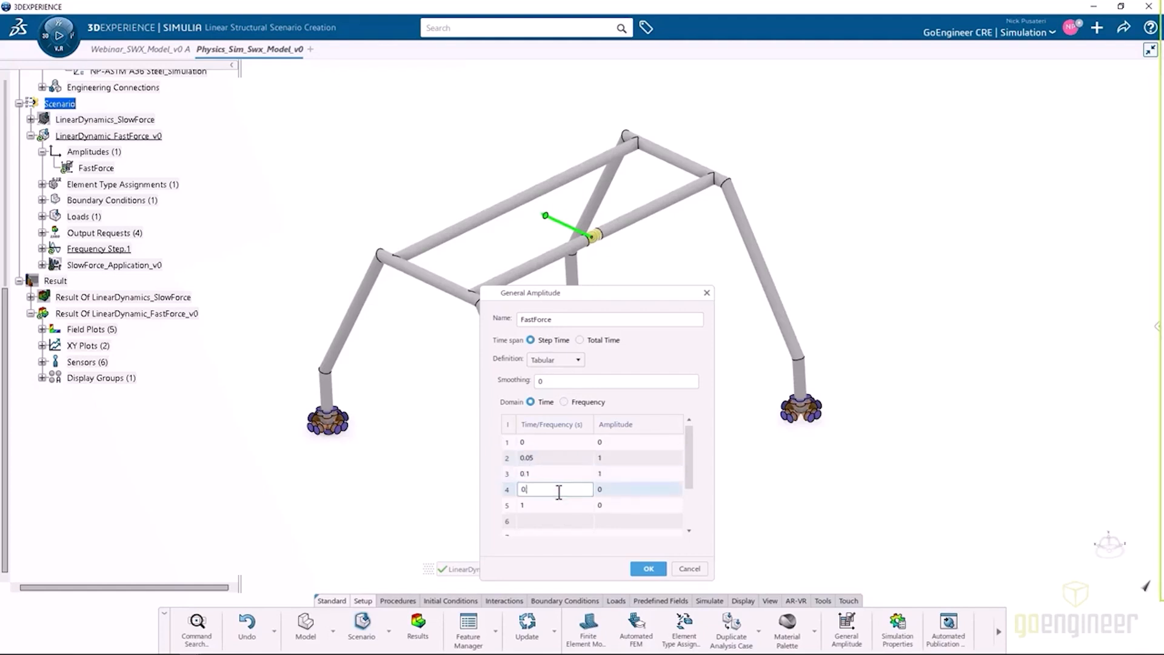
type("0.2")
double_click(550, 503)
Preview the FastForce amplitude as an XY plot beside its table and accept the amplitude.
right_click(523, 519)
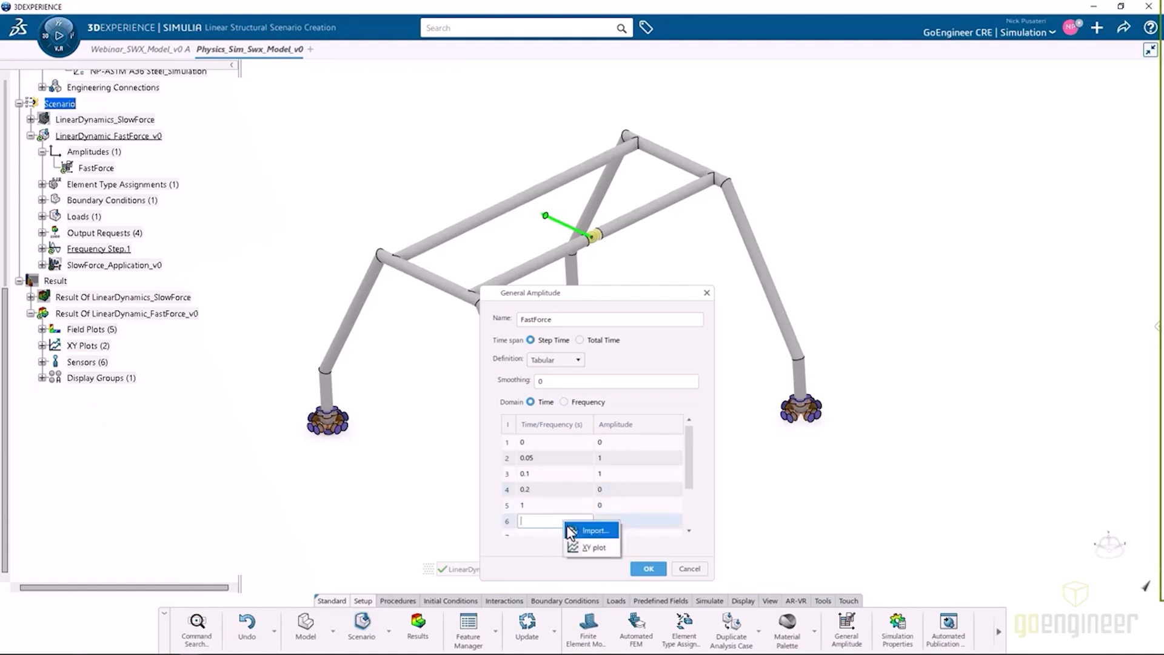
left_click(587, 548)
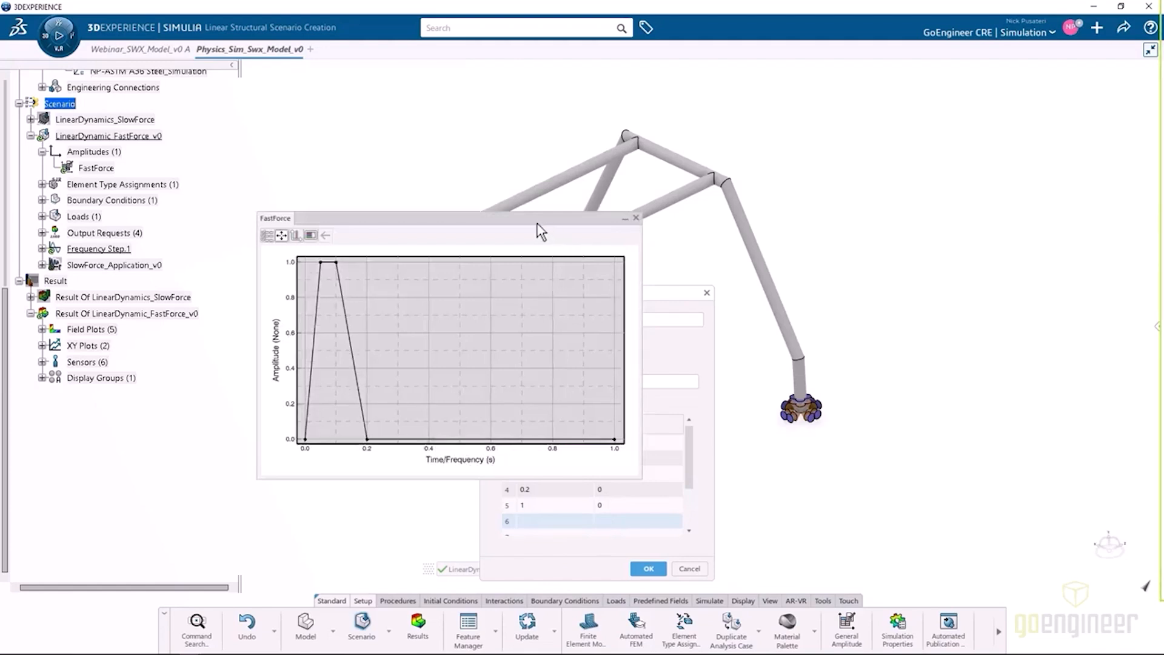
left_click_drag(541, 219, 466, 217)
left_click_drag(640, 293, 743, 194)
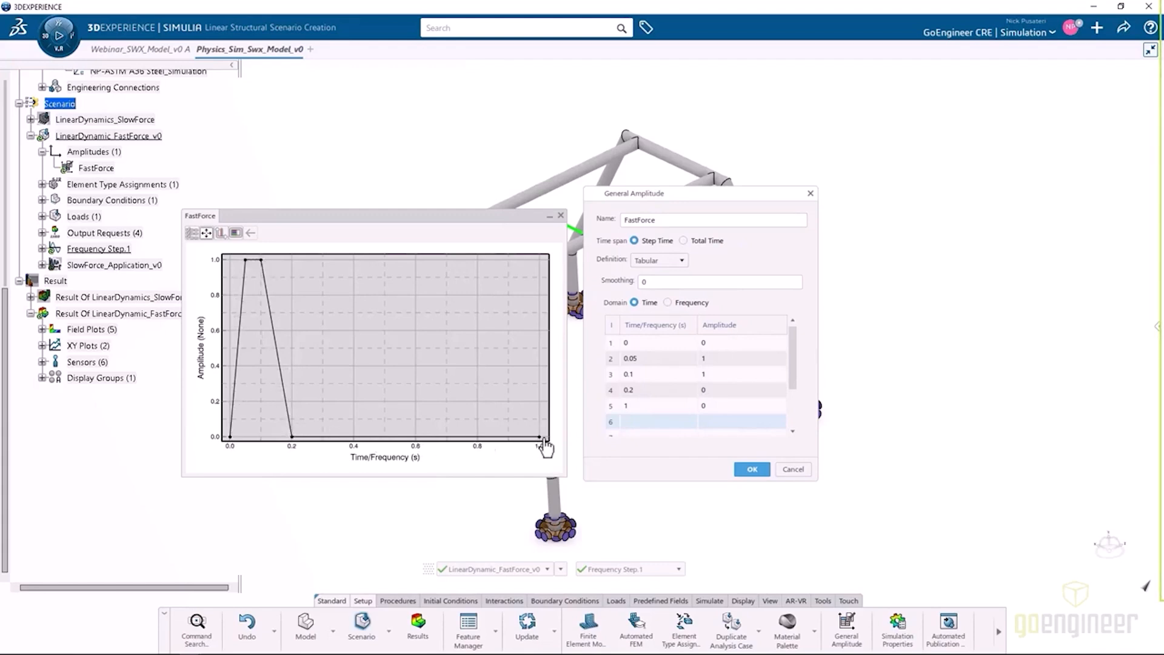
left_click(750, 471)
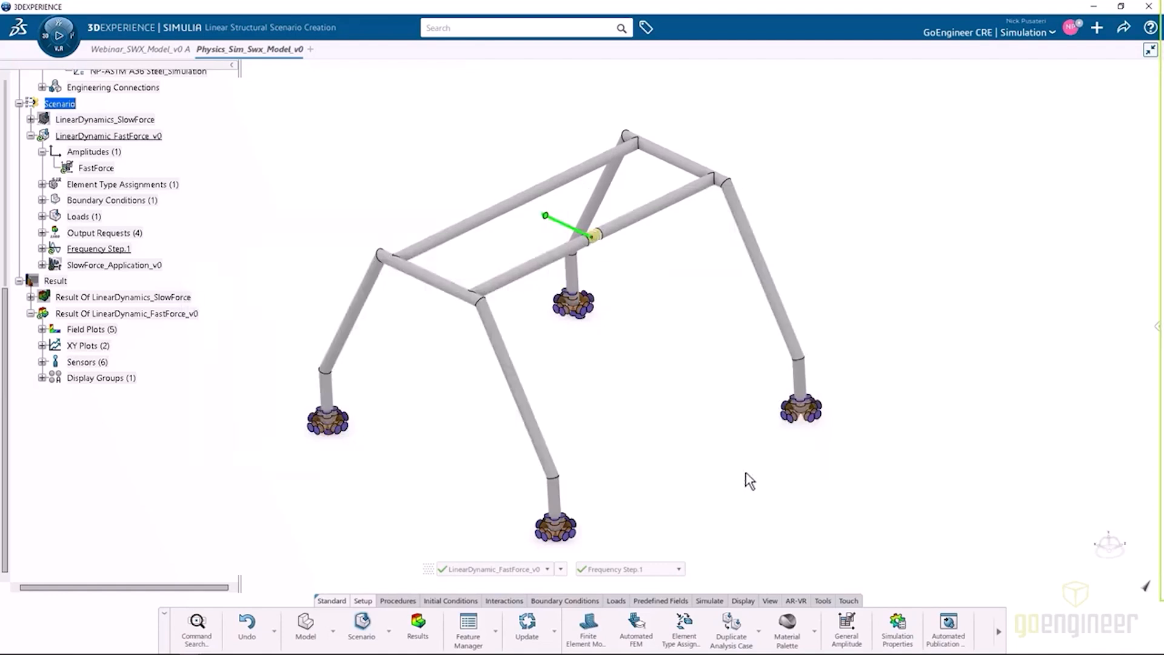
Rename the SlowForce_Application_v0 modal dynamic step as FastForce_Application_v0, review its eigenmode settings and accept it.
double_click(118, 265)
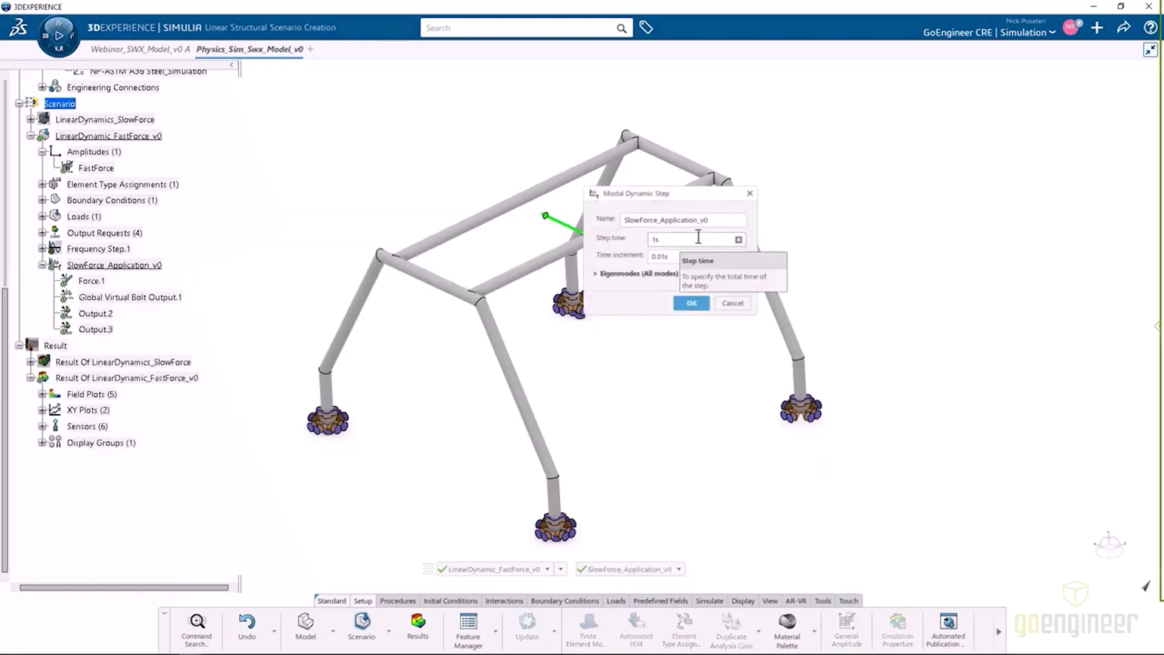
double_click(641, 220)
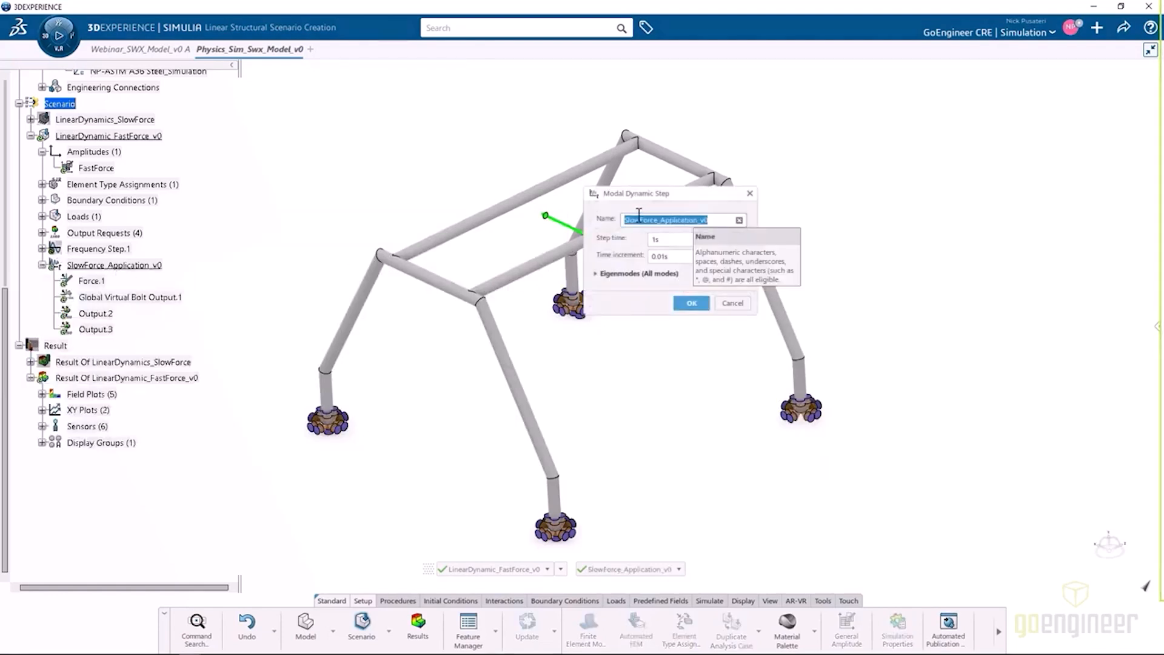
left_click(657, 220)
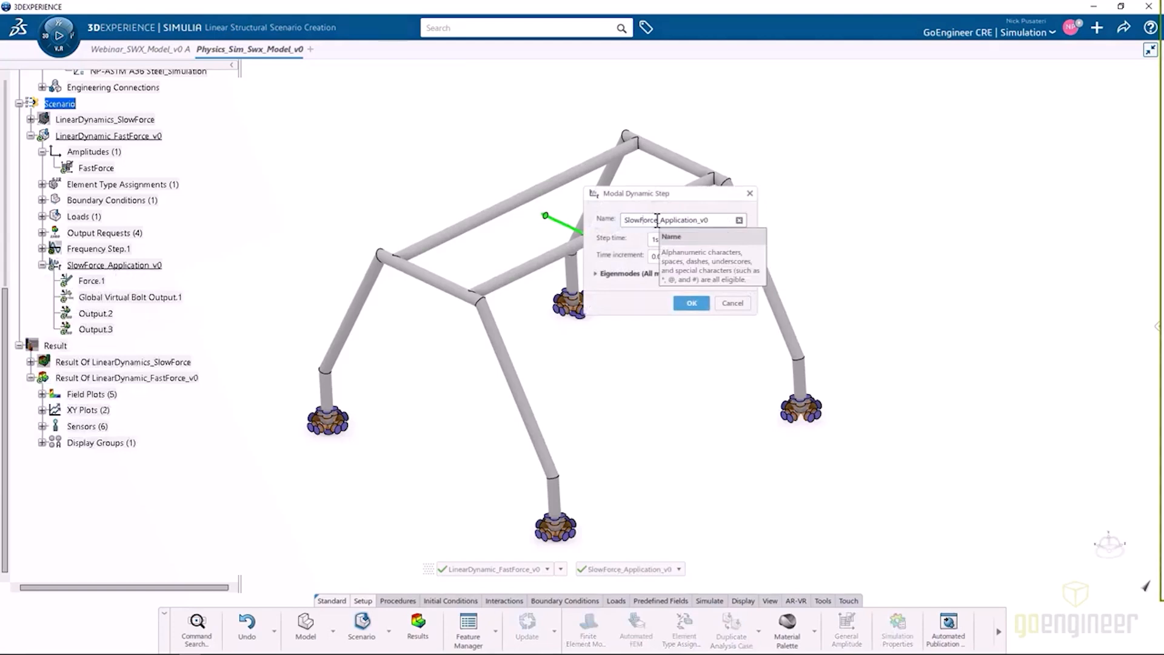
key("BackSpace")
key("BackSpace")
key("BackSpace")
key("BackSpace")
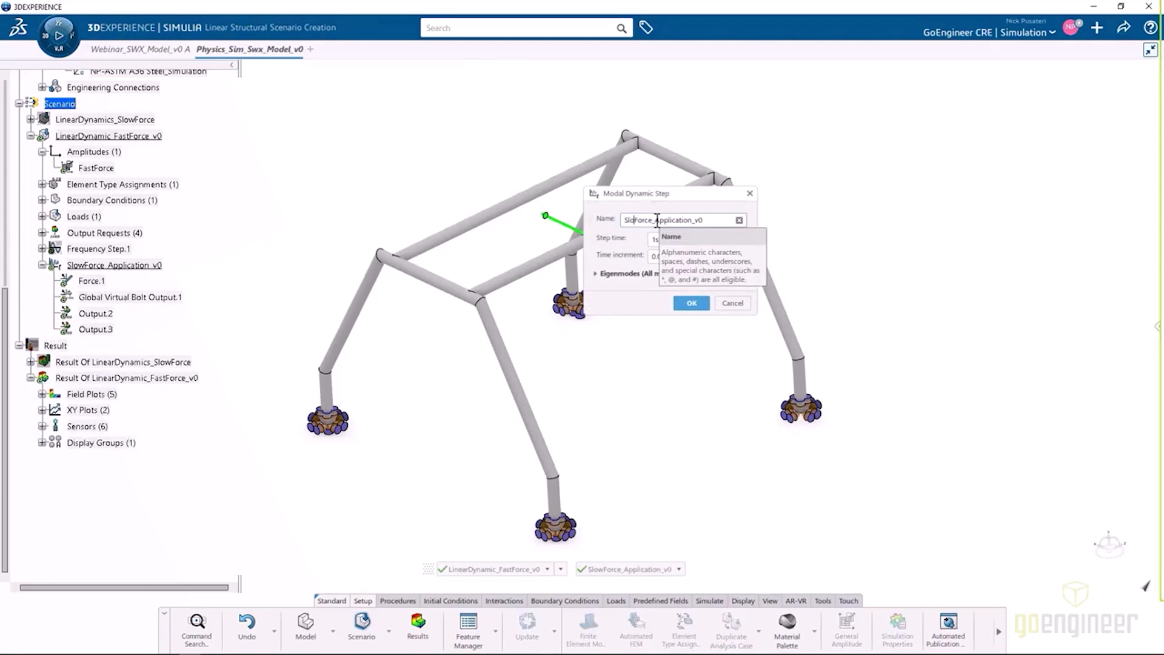
type("Fas")
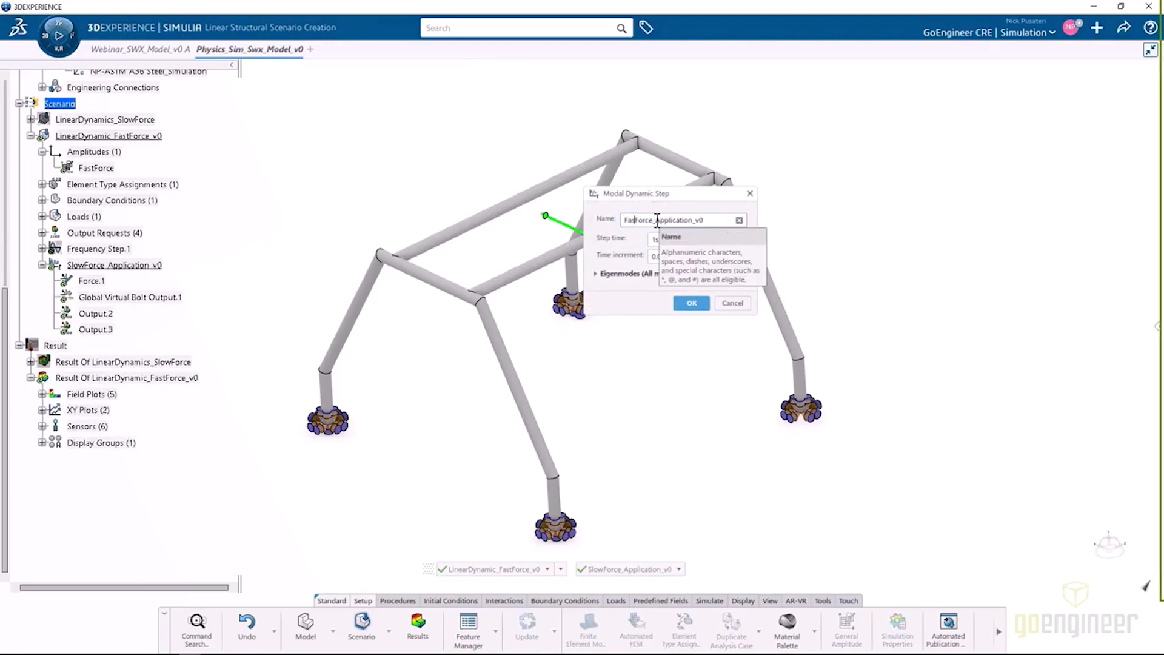
type("t")
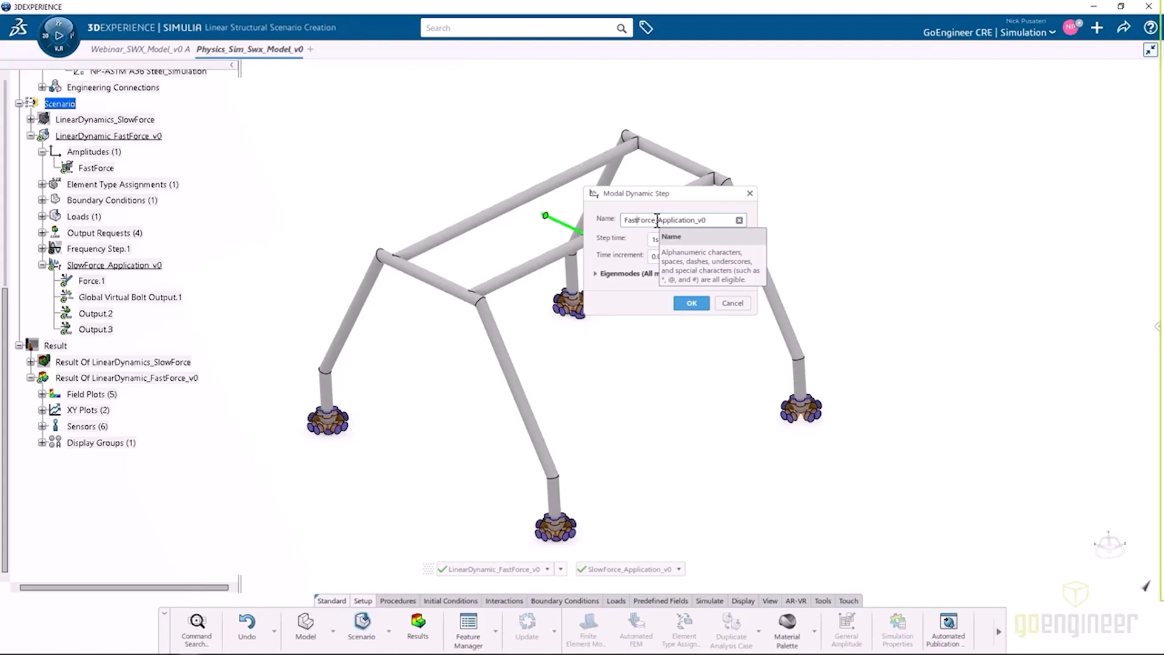
left_click(596, 274)
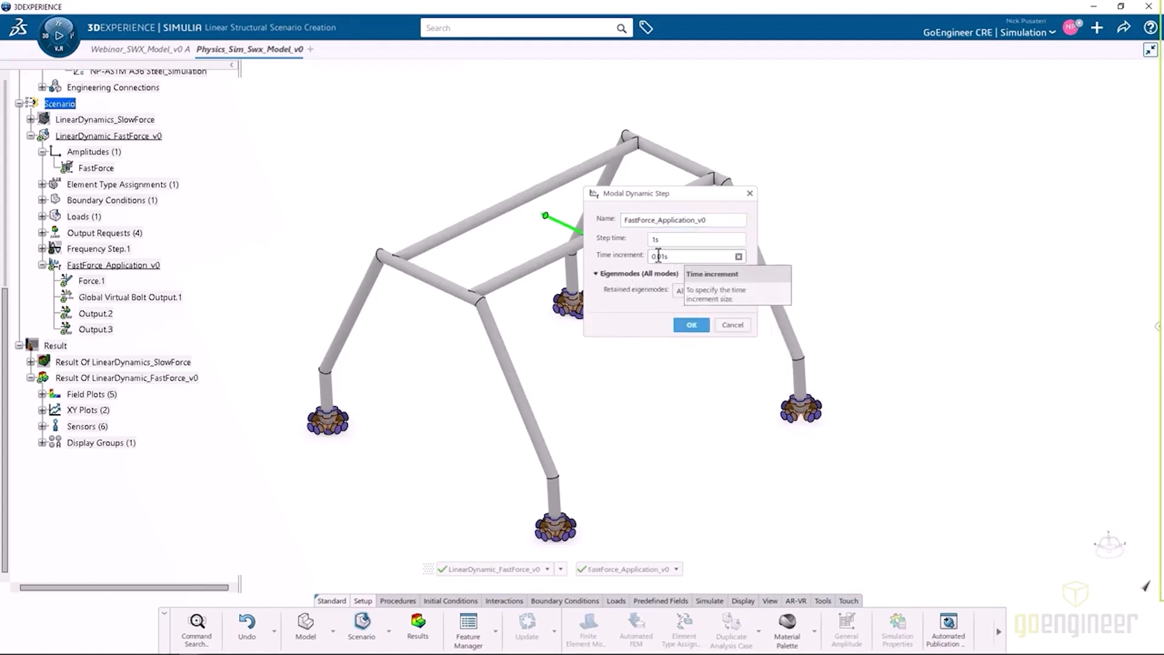
left_click(691, 324)
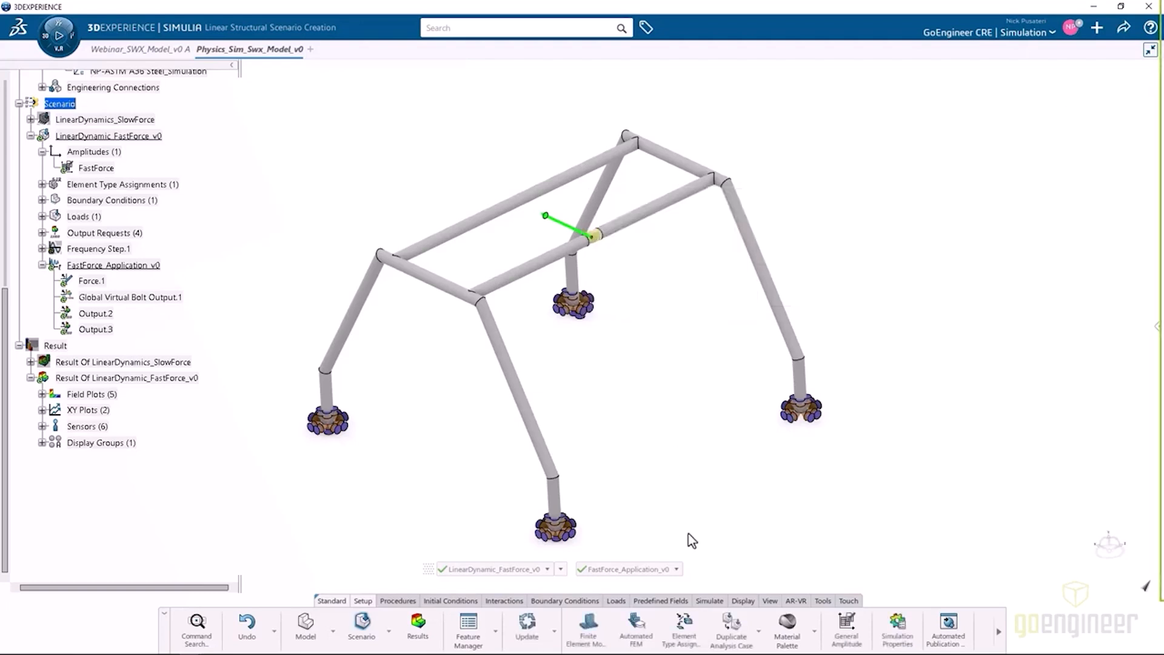
Simulate only the LinearDynamic_FastForce_v0 case at the Local interactive location and check its diagnostic files.
left_click(709, 601)
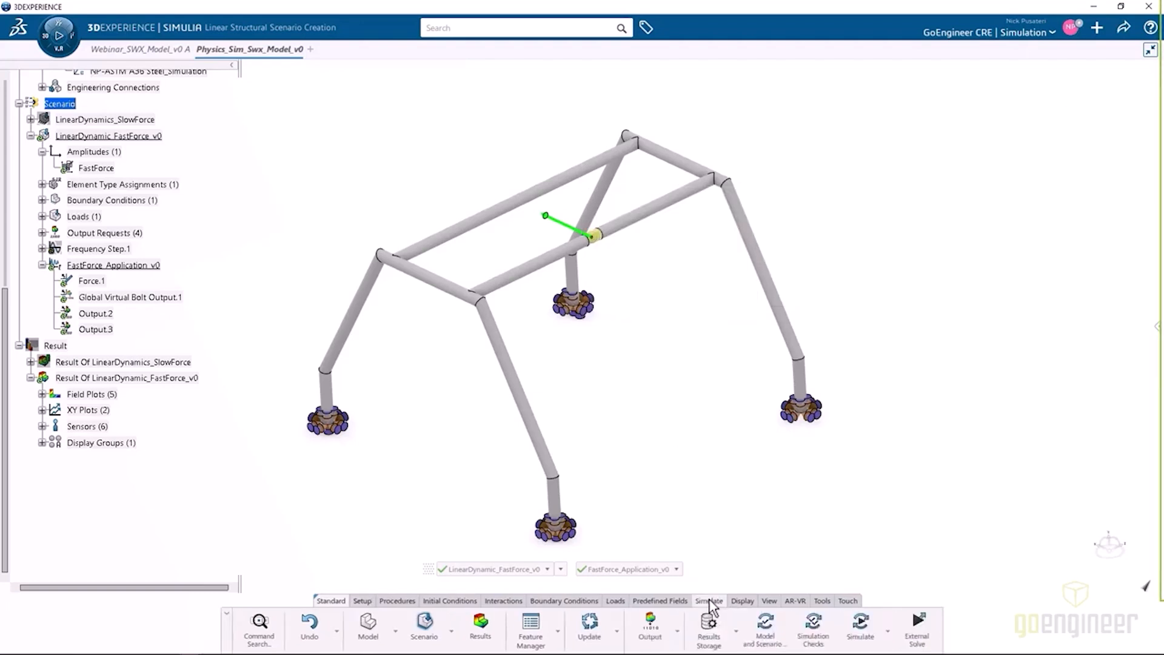
left_click(861, 625)
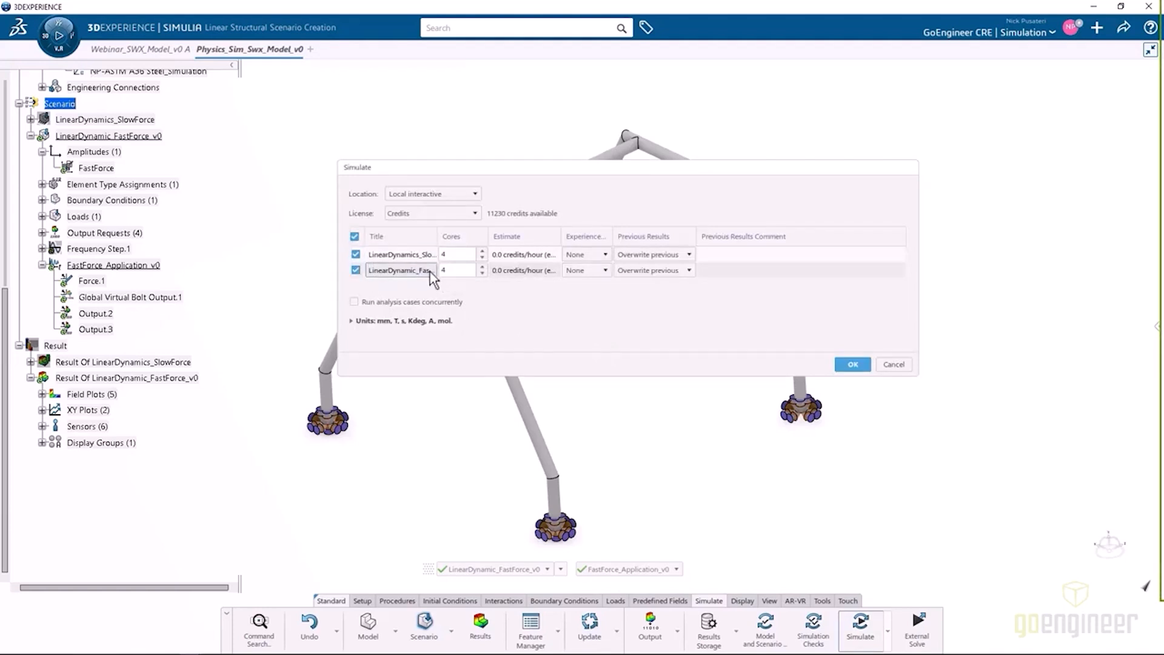
left_click_drag(438, 236, 474, 237)
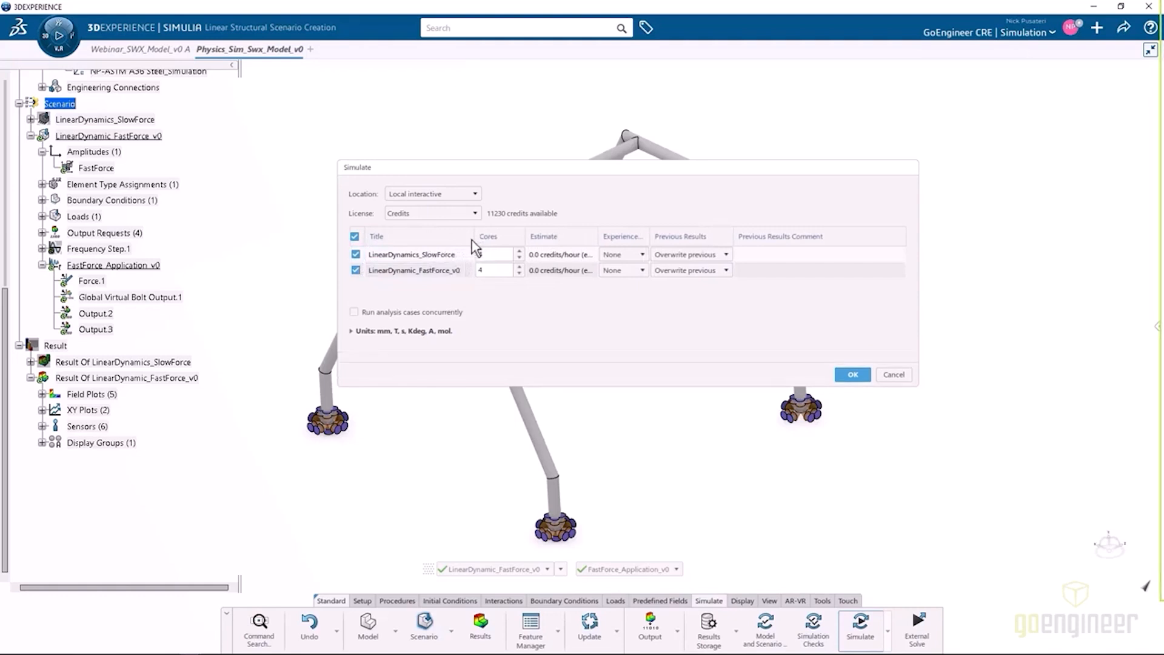
left_click(356, 255)
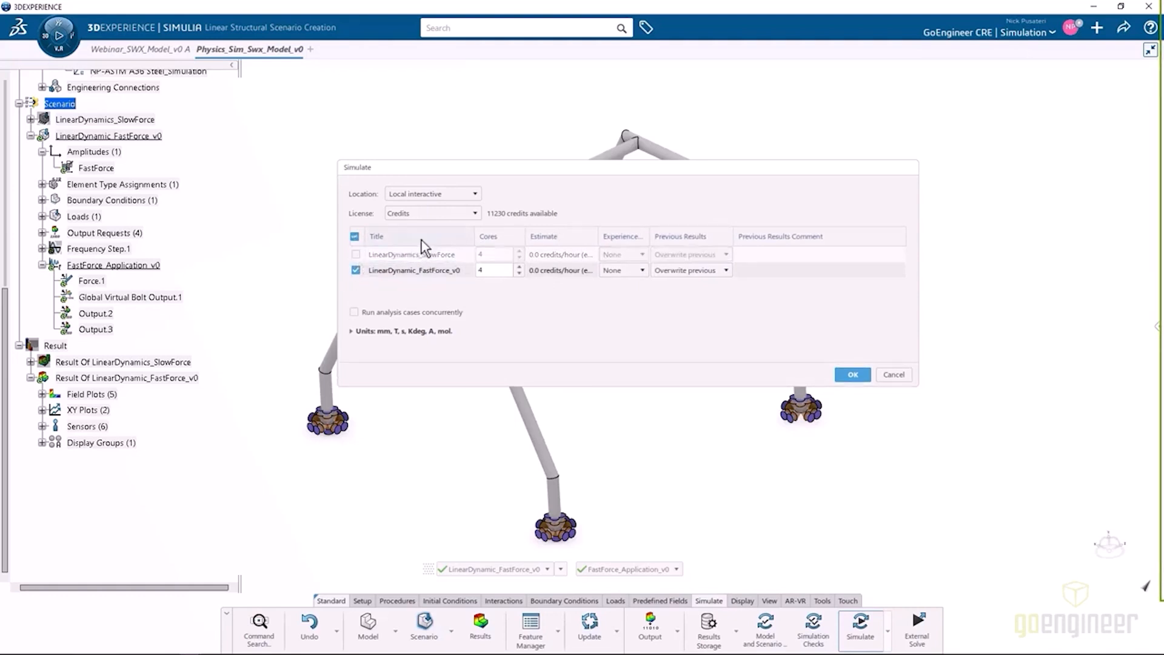
left_click(436, 194)
left_click(436, 206)
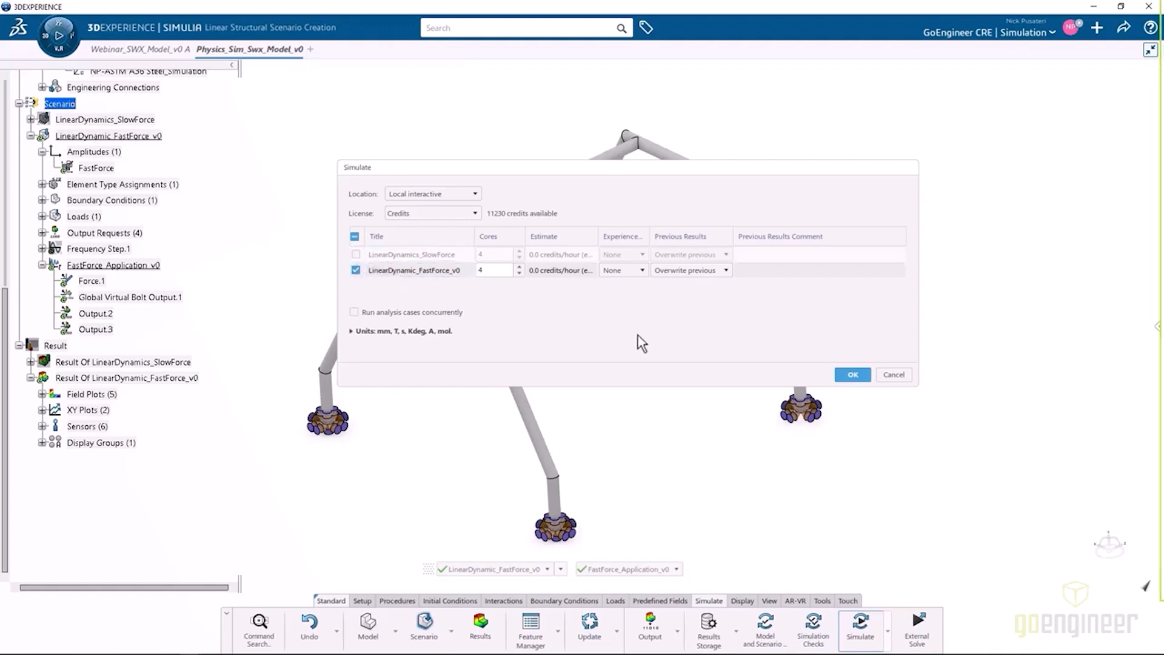
left_click(352, 331)
left_click(352, 331)
left_click(852, 375)
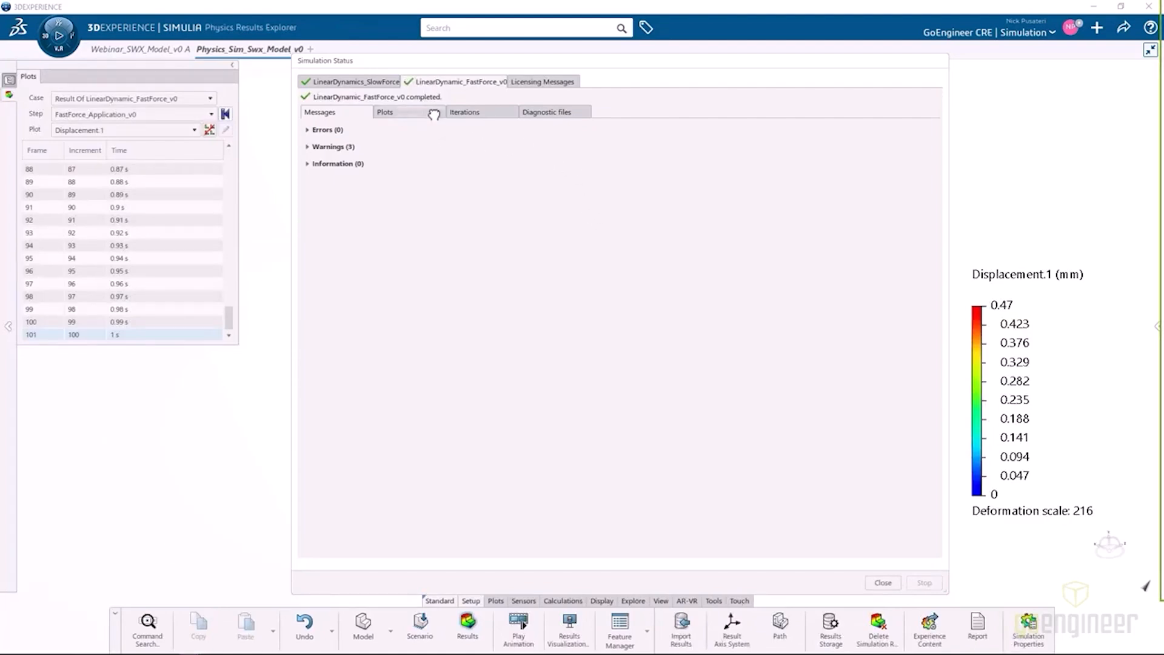
left_click(554, 112)
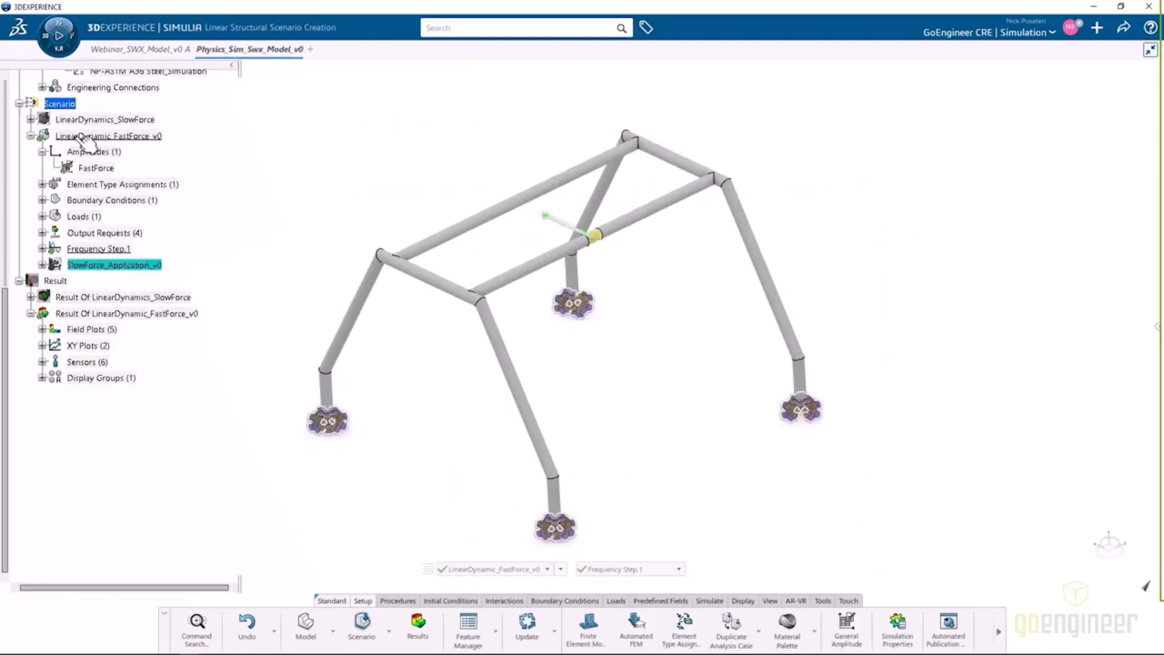
double_click(121, 265)
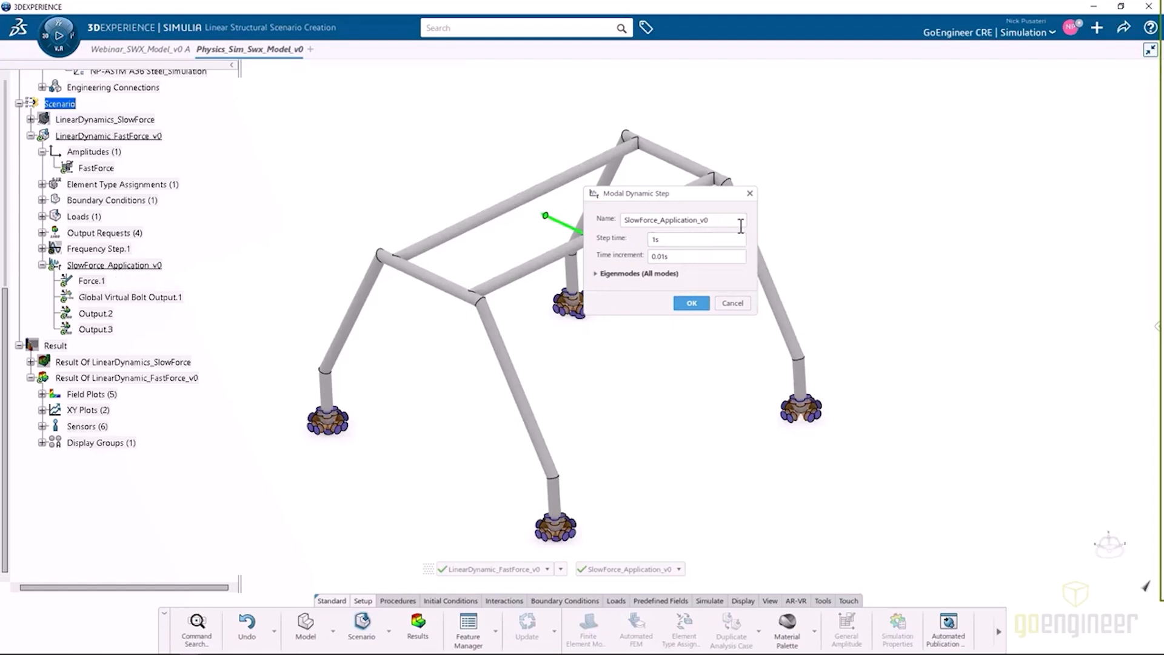
double_click(642, 219)
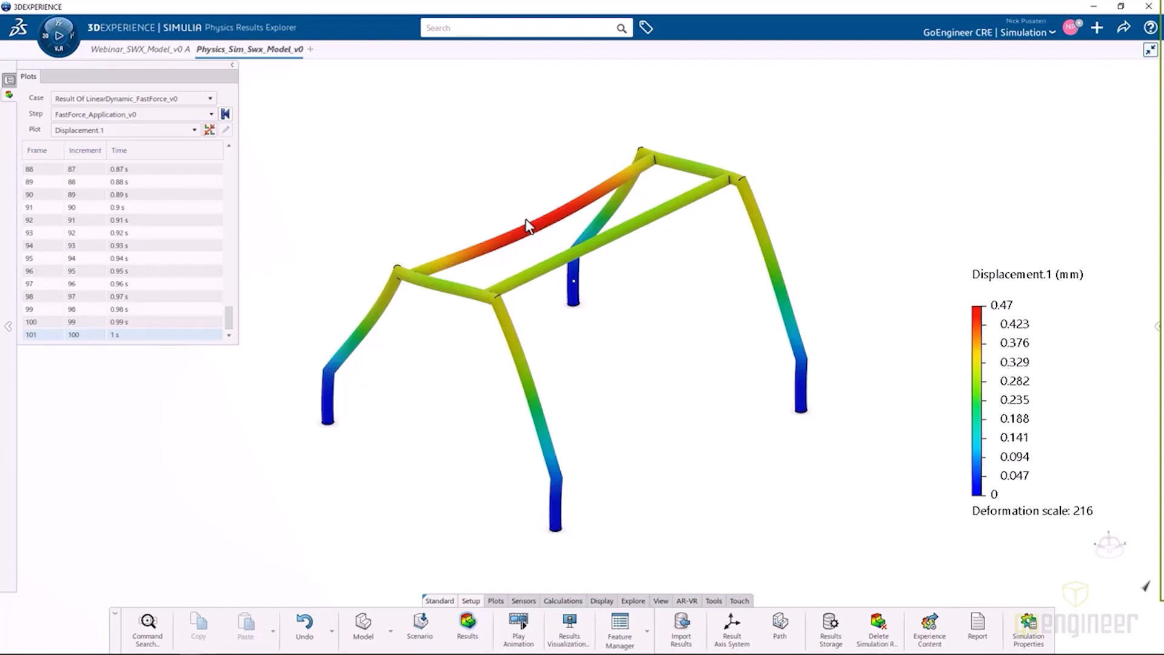
Animate the Von Mises Stress.1 and Displacement.1 plots of the FastForce_Application_v0 step.
left_click(124, 129)
left_click(108, 162)
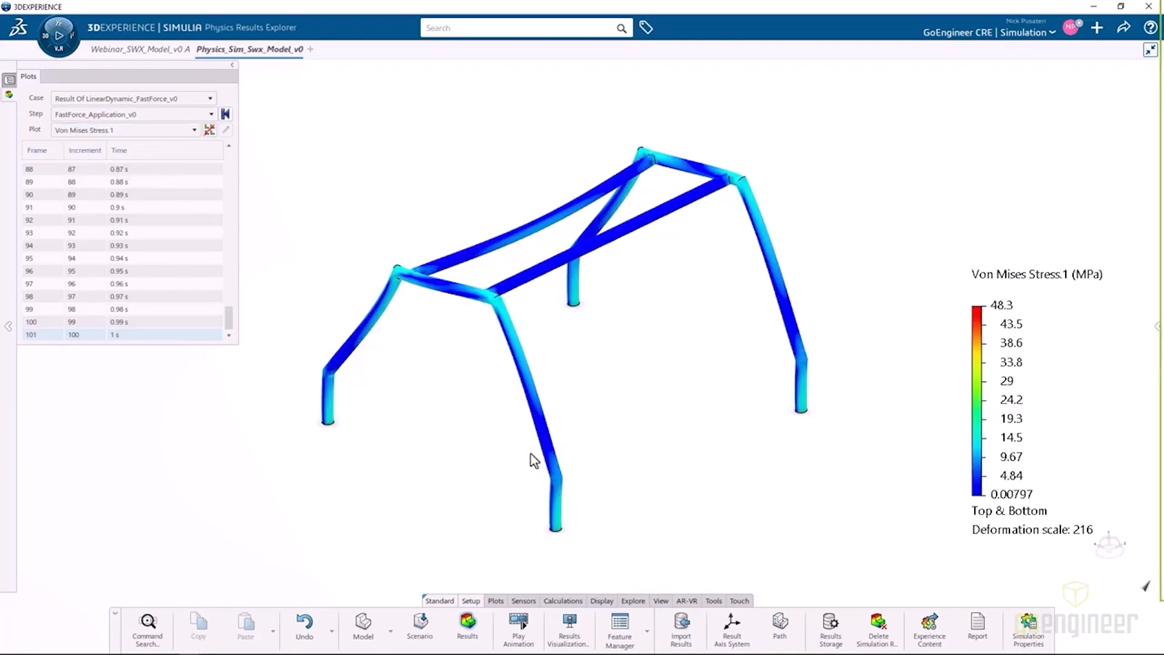
left_click(519, 631)
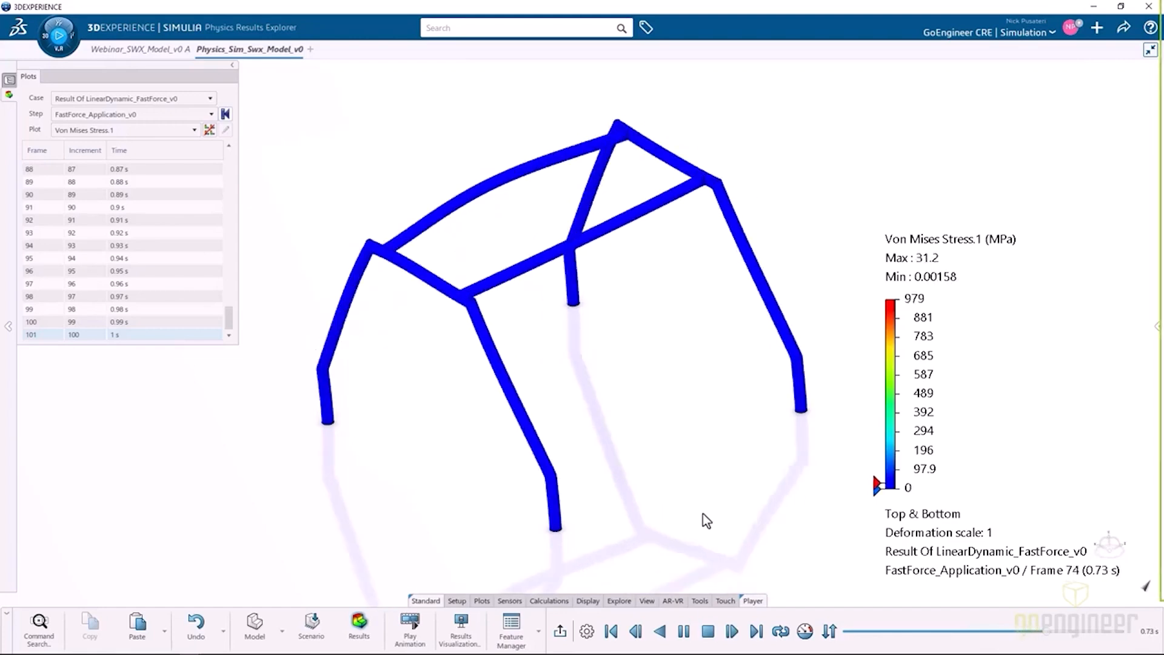
left_click(708, 632)
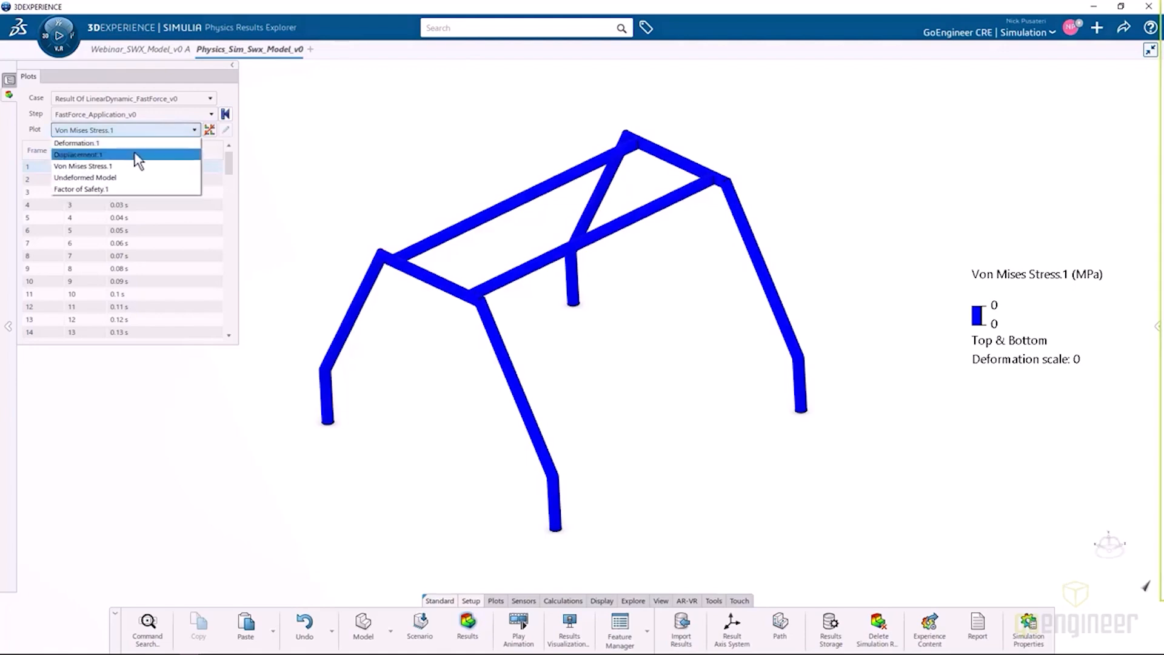
left_click(135, 156)
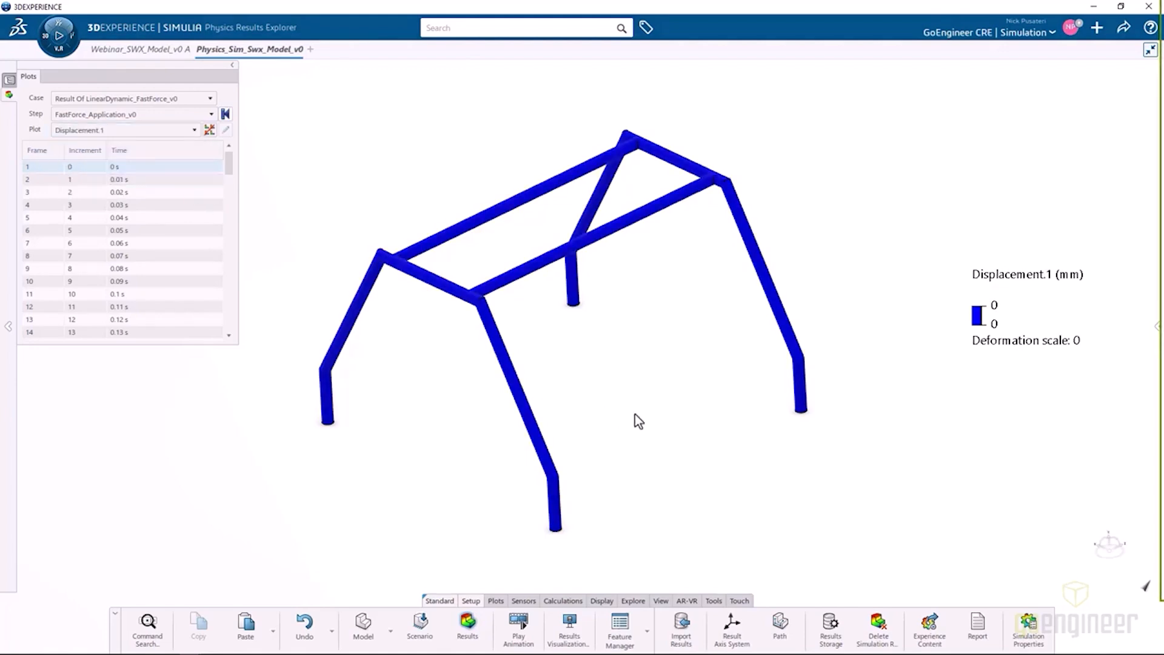
left_click(518, 628)
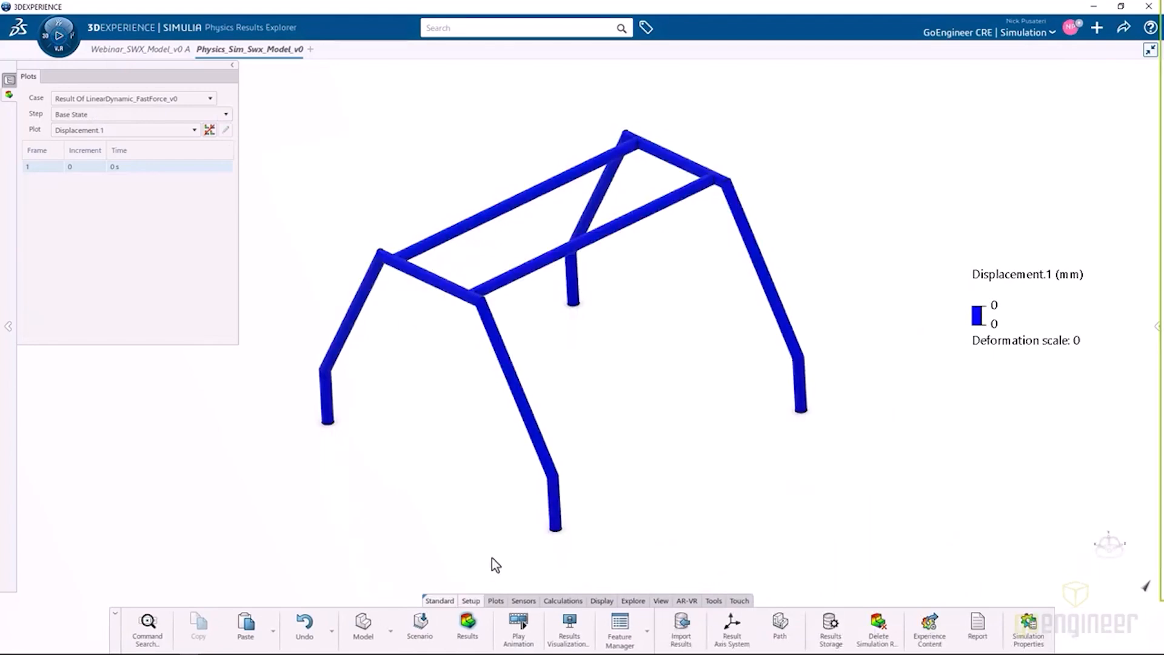
Start an XY plot from history for the FastForce_Application_v0 step with U, Translations as its variable.
left_click(495, 601)
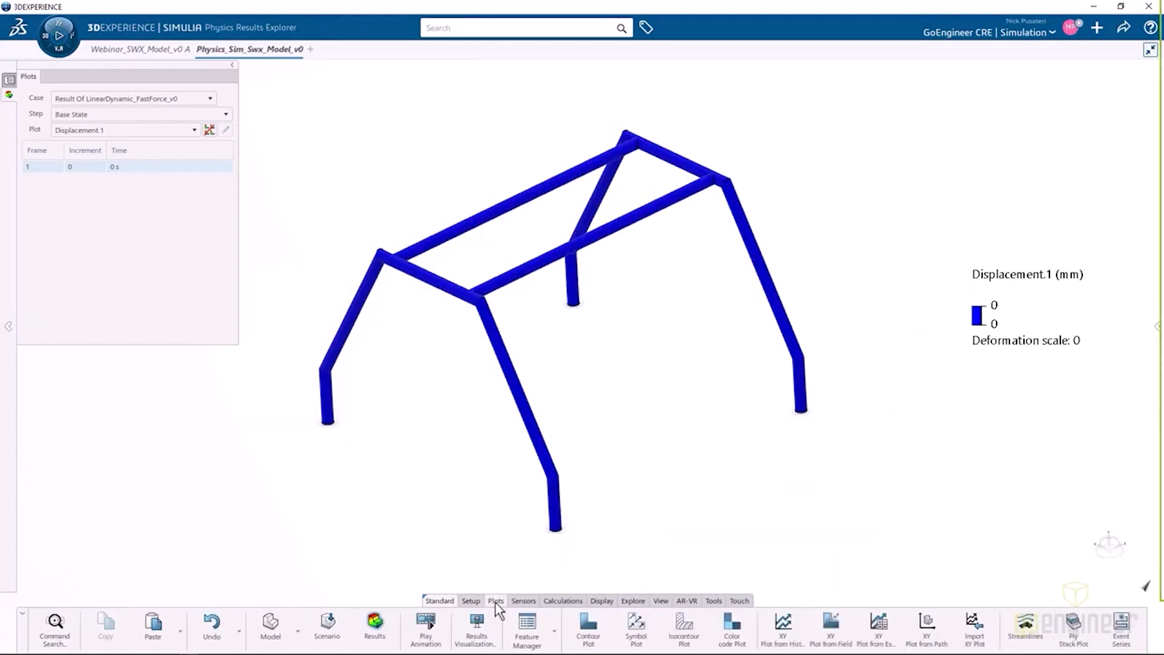
left_click(794, 633)
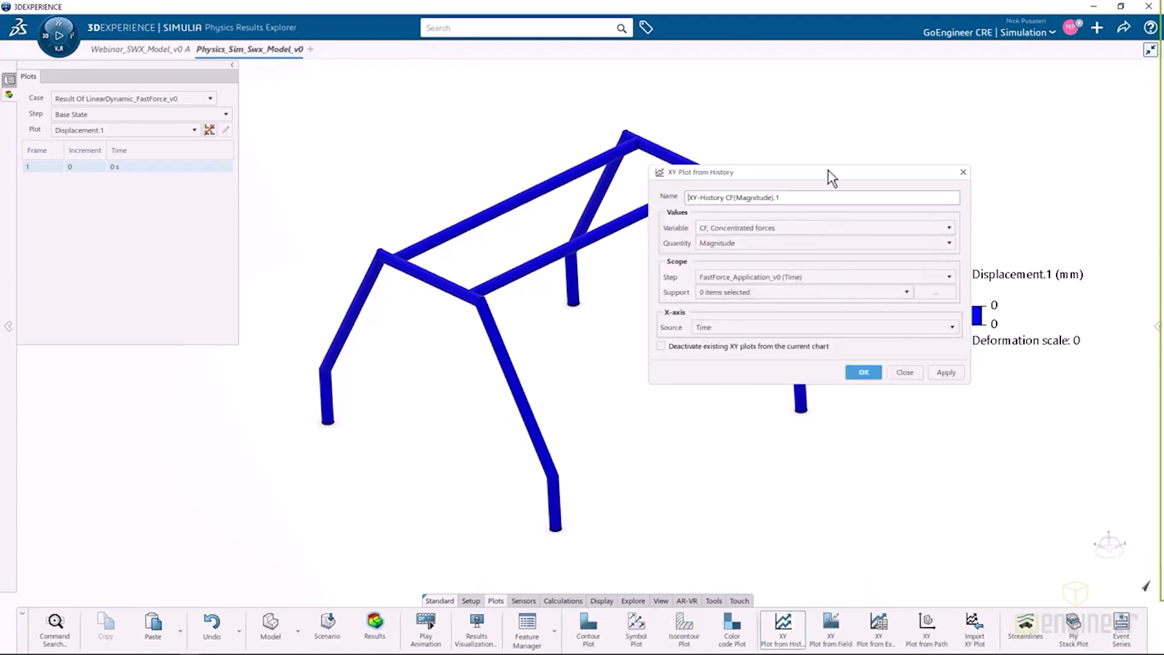
left_click_drag(828, 172, 668, 235)
left_click(626, 285)
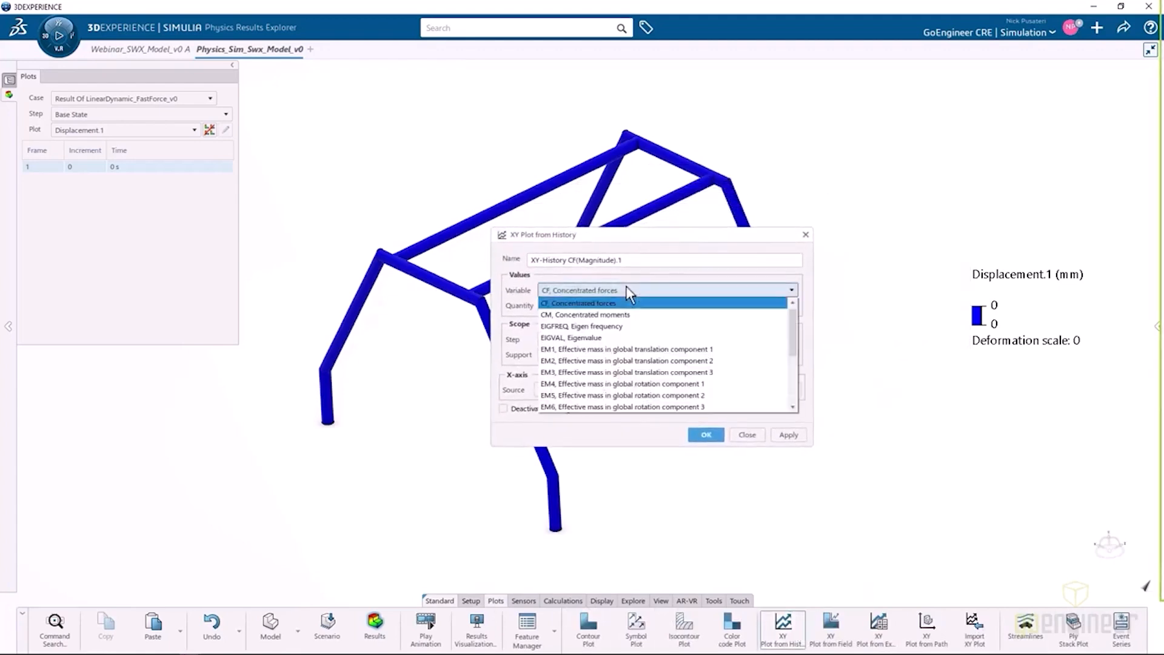
left_click_drag(793, 321, 797, 373)
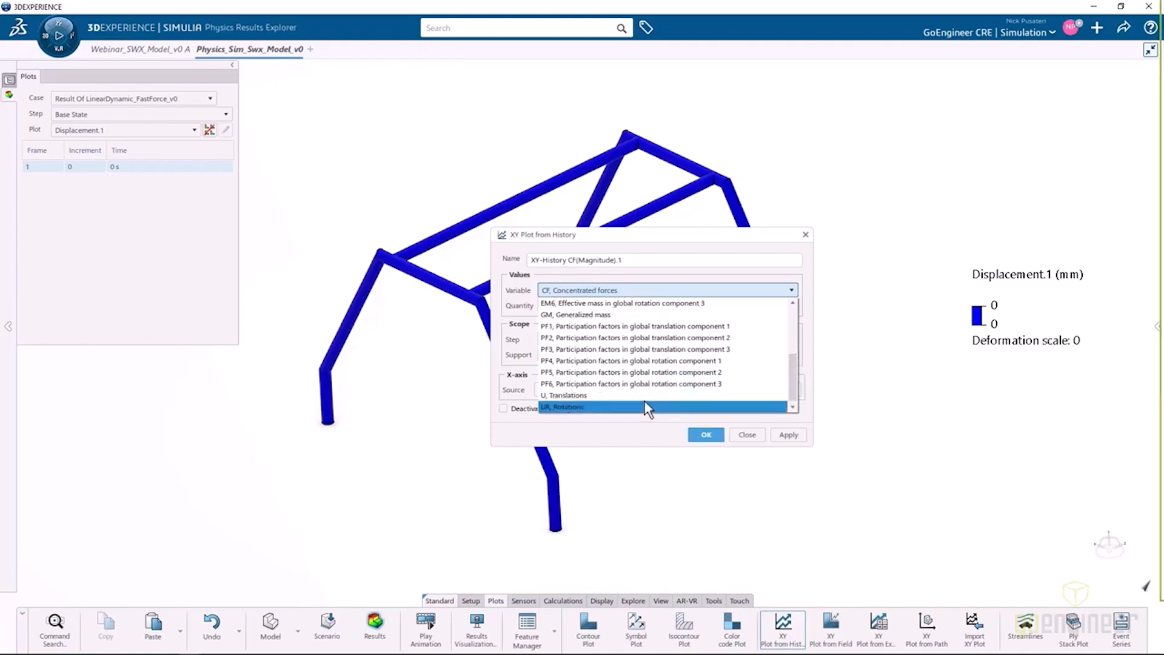
left_click(616, 395)
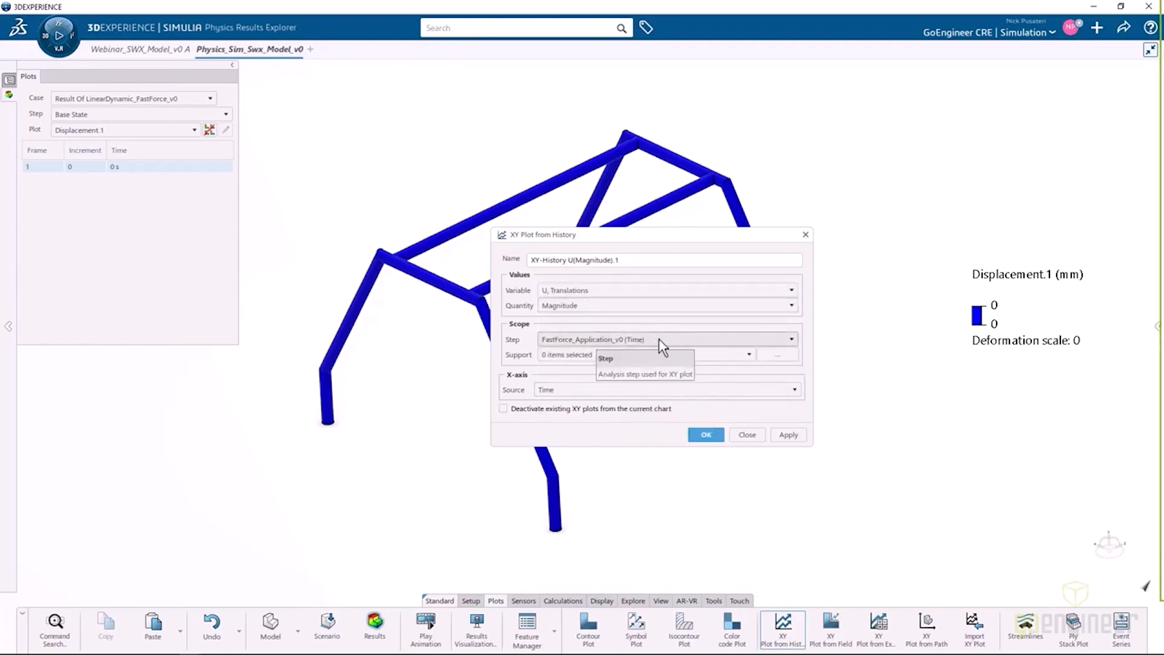
Set the history plot's support to Output.3, keep Time as the X-axis source, and generate the displacement curve.
left_click(770, 351)
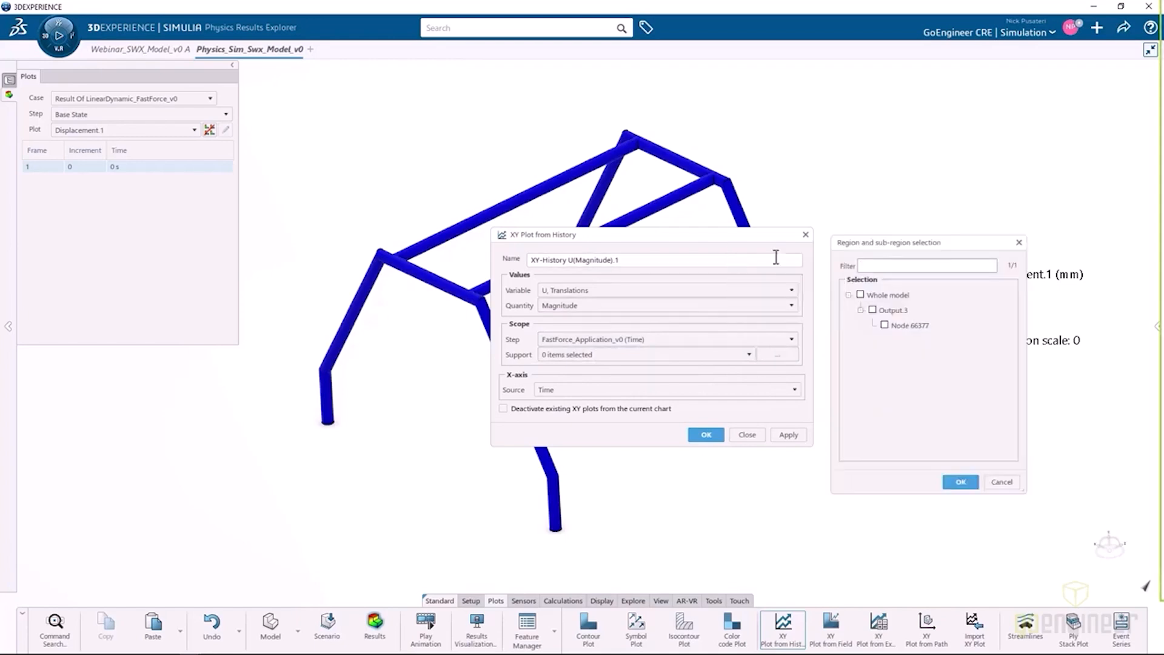
left_click(872, 311)
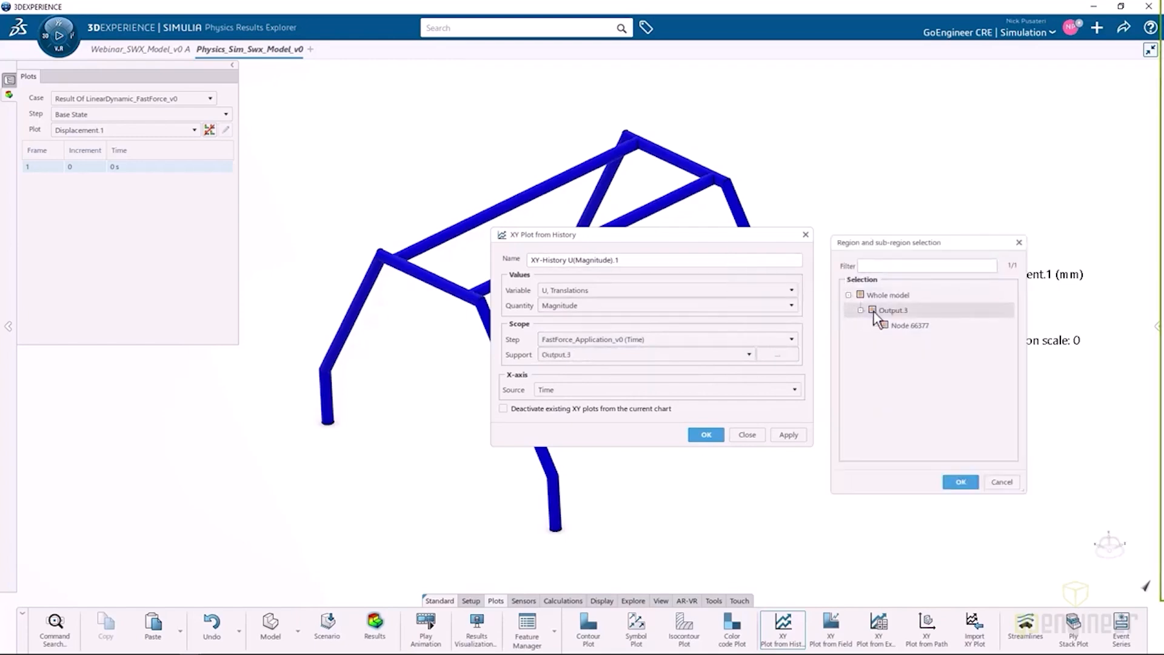
left_click(962, 482)
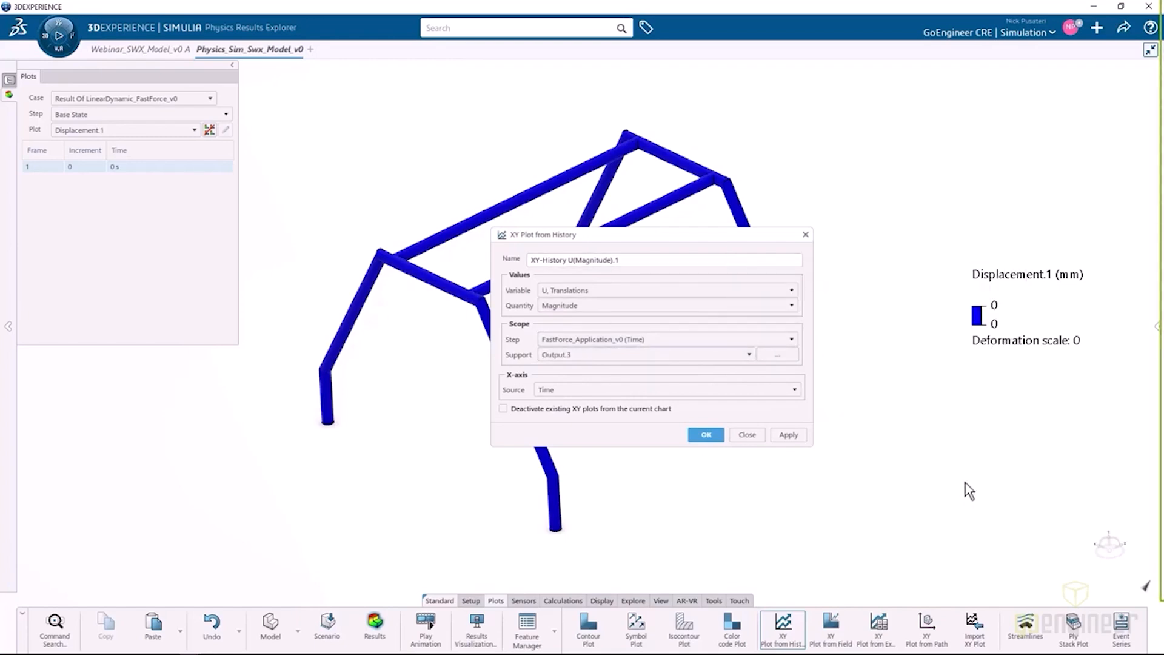
left_click(612, 386)
left_click(660, 394)
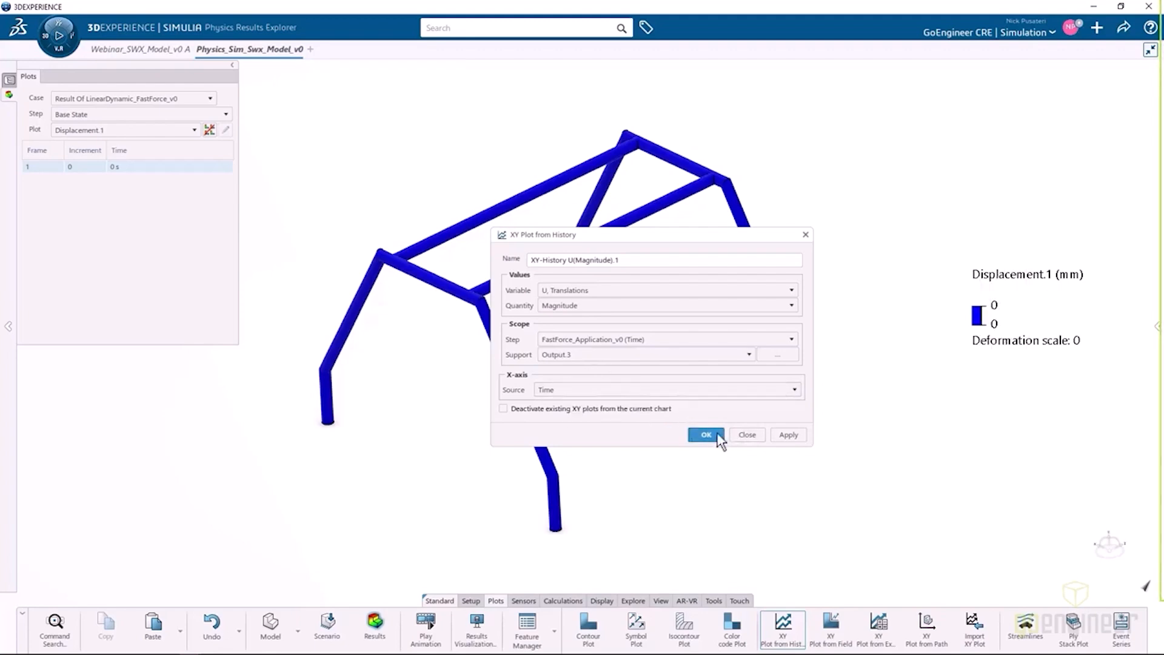
left_click(789, 437)
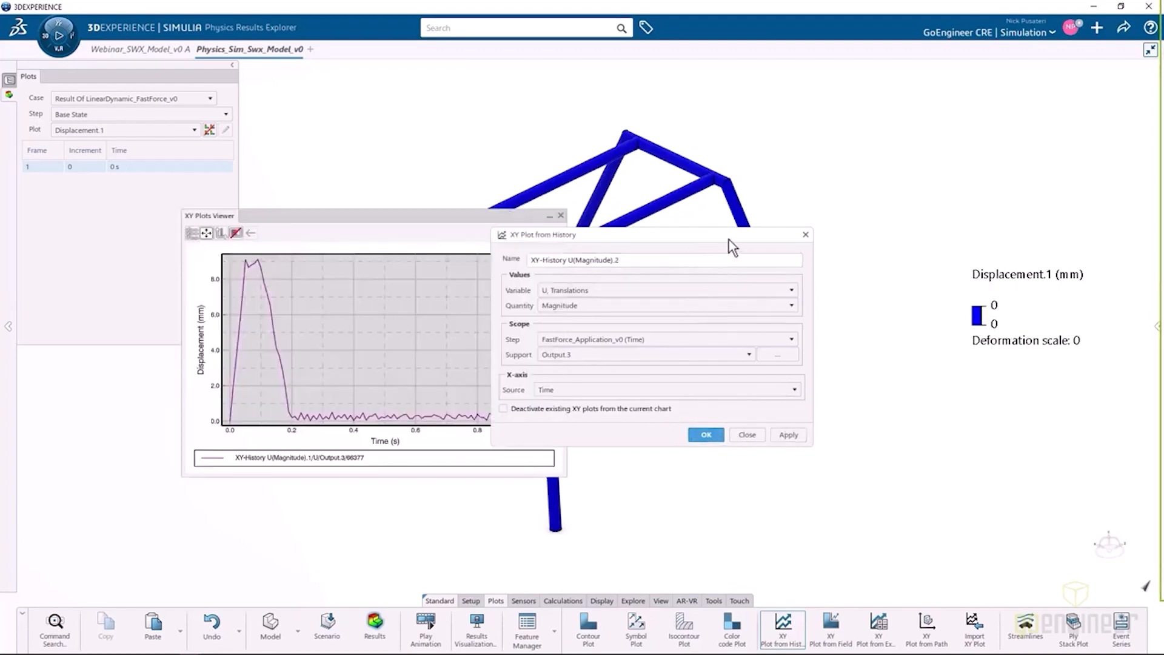
Arrange the XY plot viewer beside the plot definition, highlight the displacement curve and accept the history plot.
left_click_drag(729, 239, 862, 226)
left_click_drag(537, 217, 597, 201)
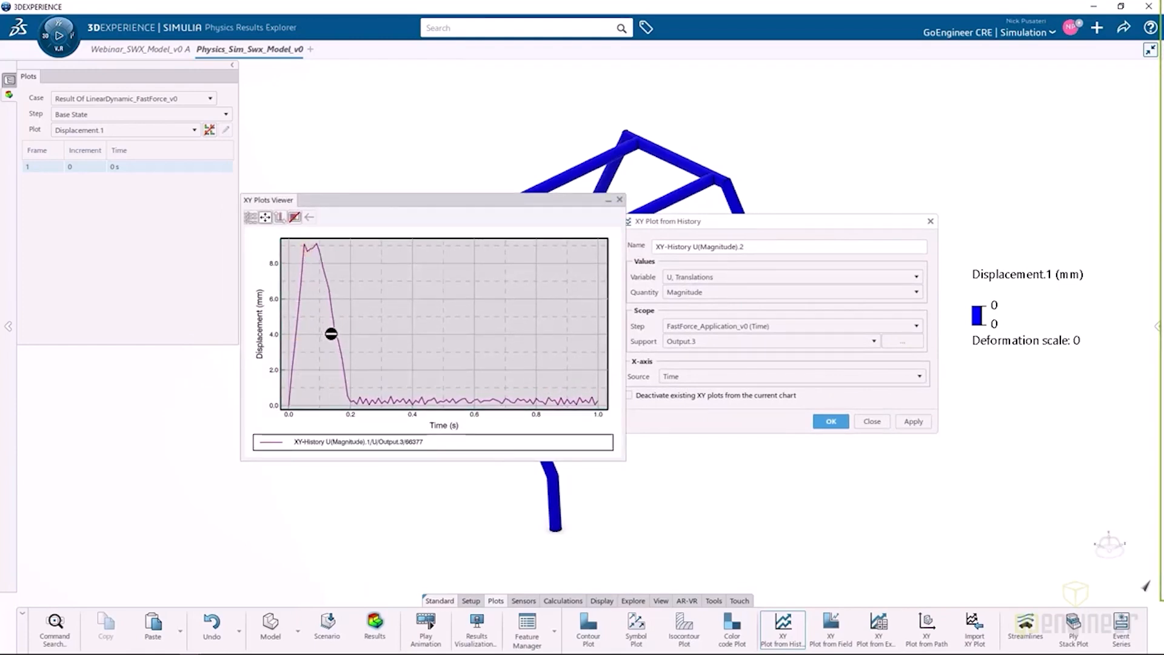
left_click(332, 333)
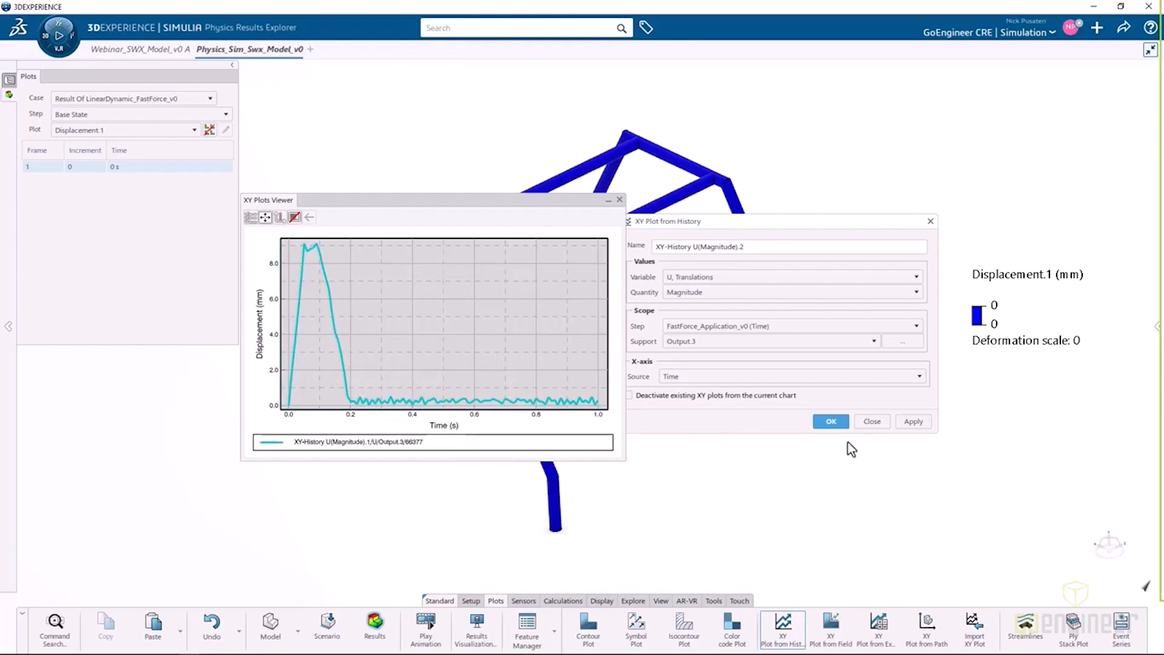
left_click(831, 421)
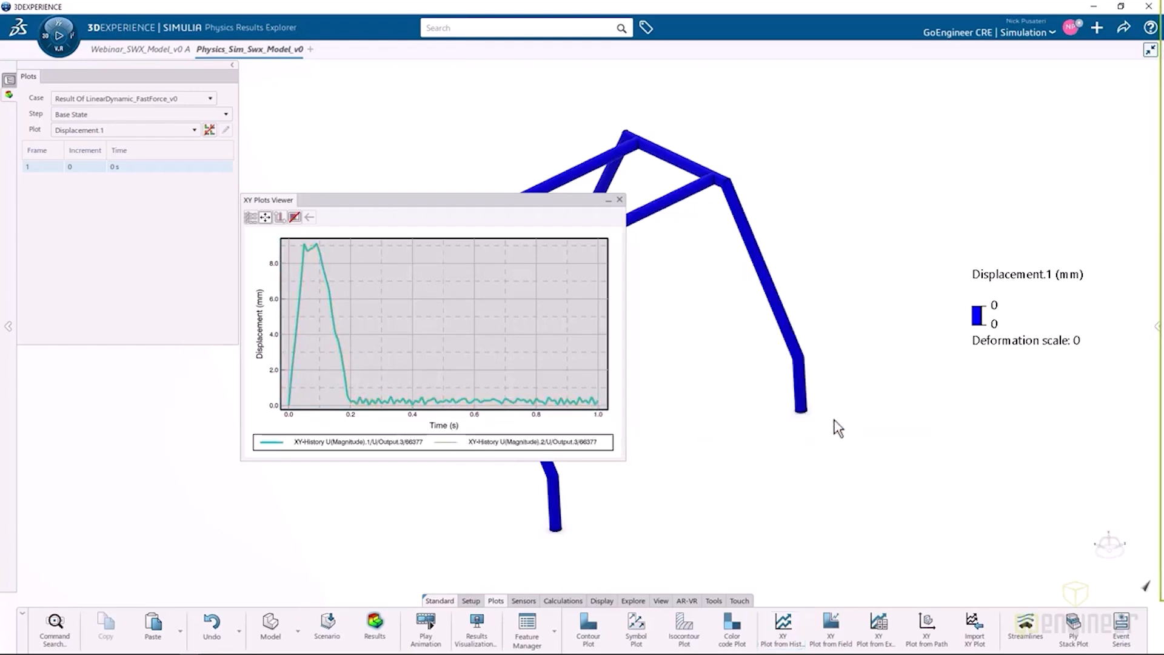